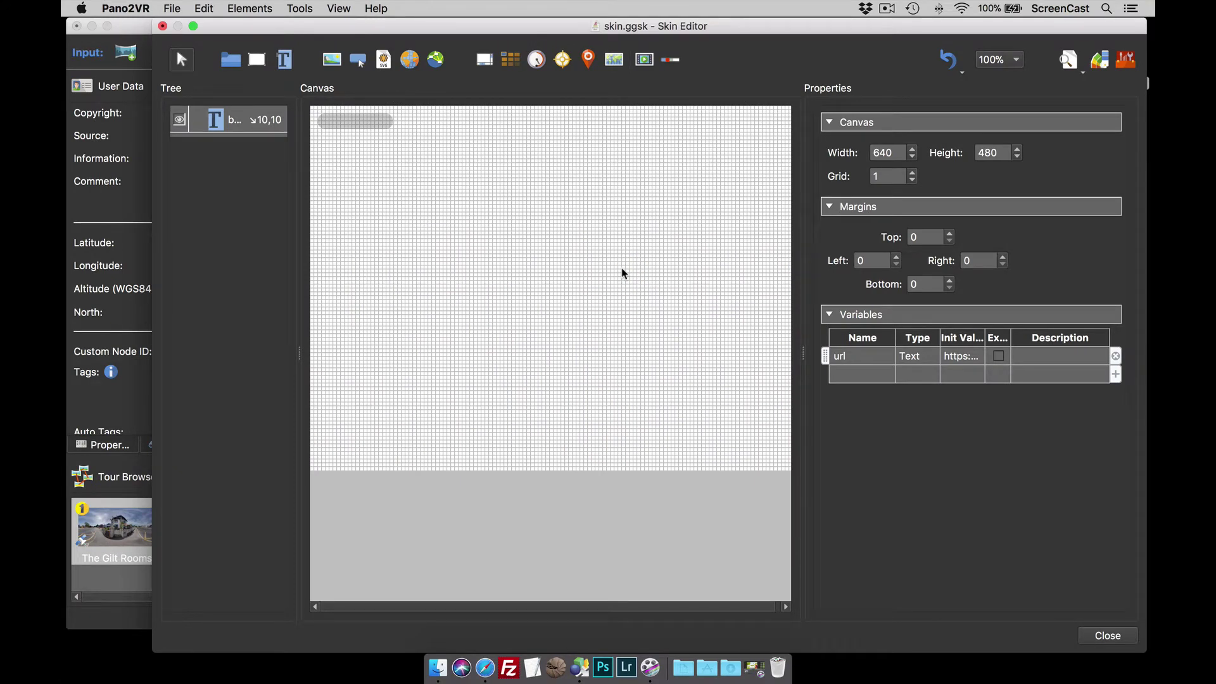
Draw a text box near the canvas centre and clear its default 'text' content
left_click(288, 64)
left_click_drag(484, 238, 631, 245)
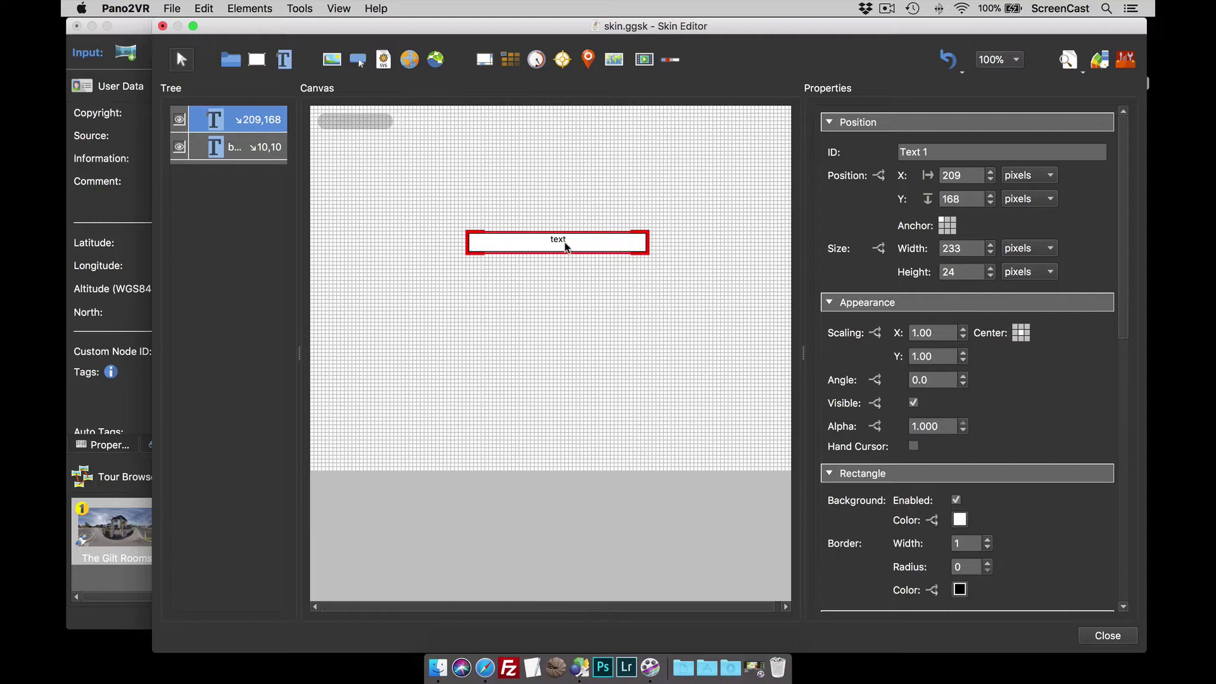
scroll(975, 373, "down", 10)
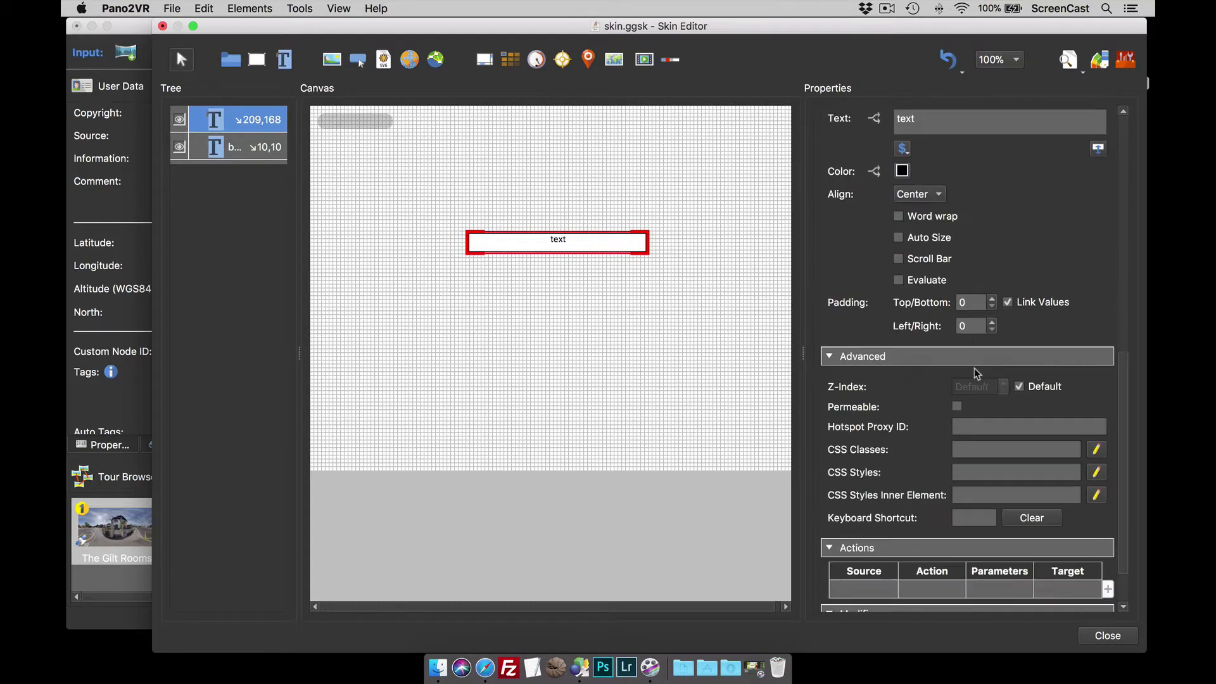
scroll(975, 373, "up", 5)
left_click_drag(919, 216, 894, 214)
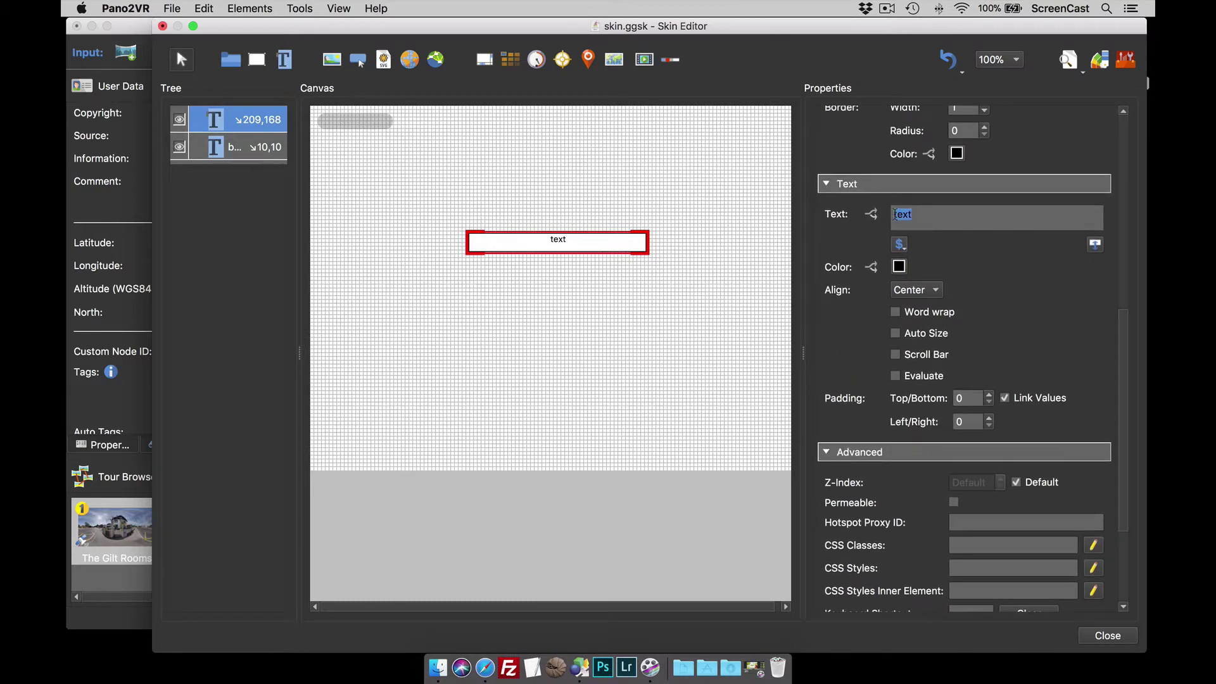
key("BackSpace")
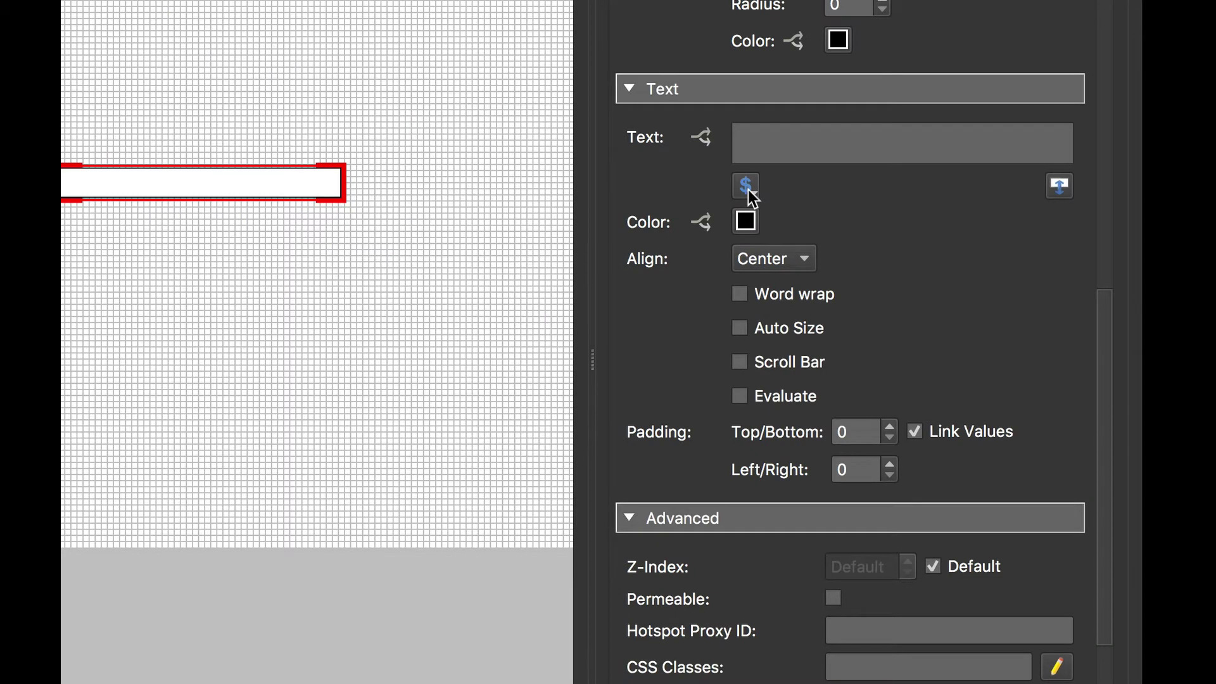
left_click(748, 190)
mouse_move(815, 274)
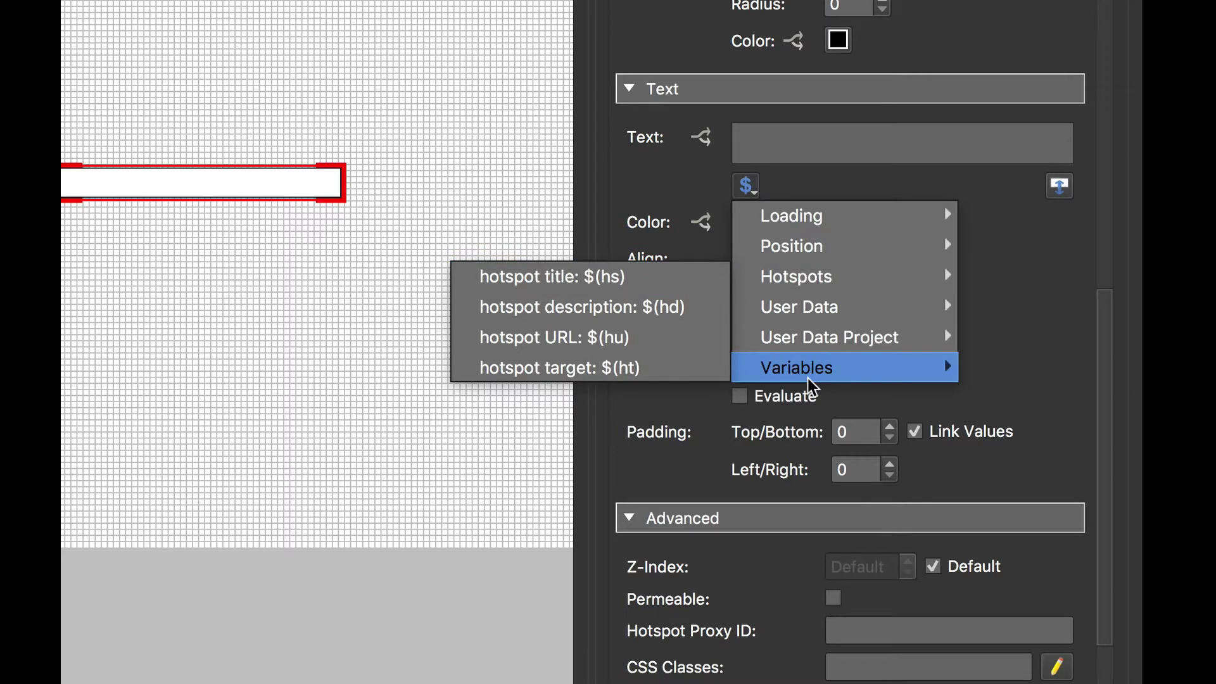
mouse_move(812, 380)
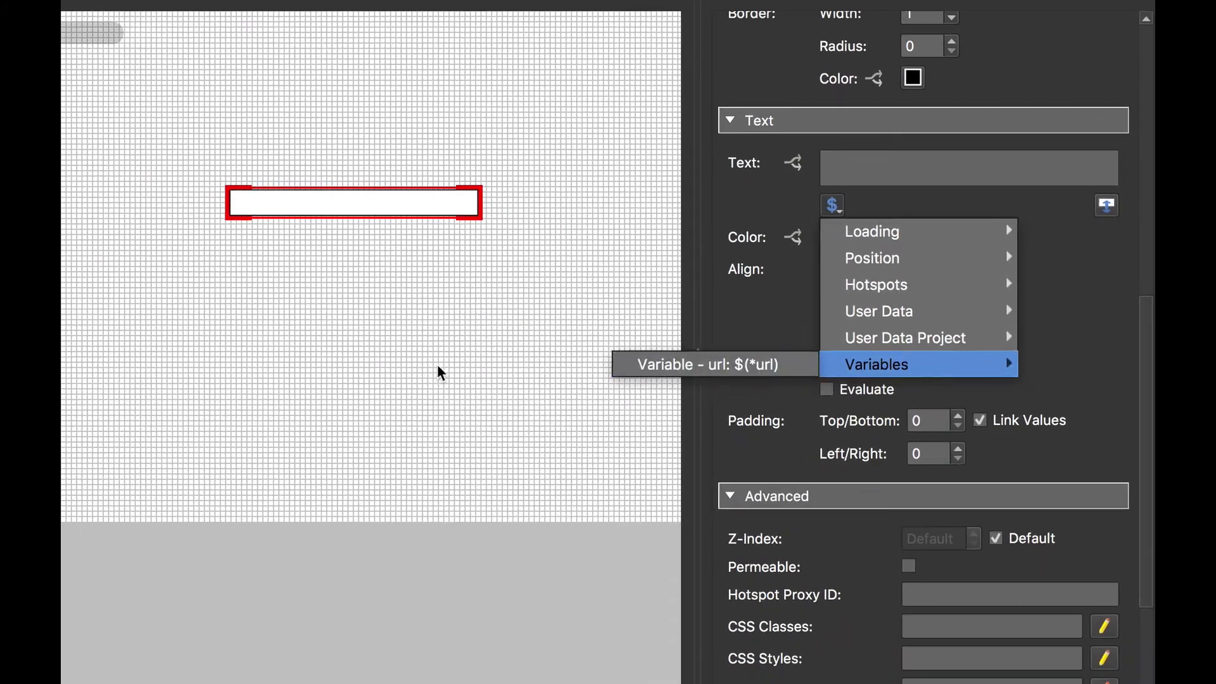
left_click(255, 361)
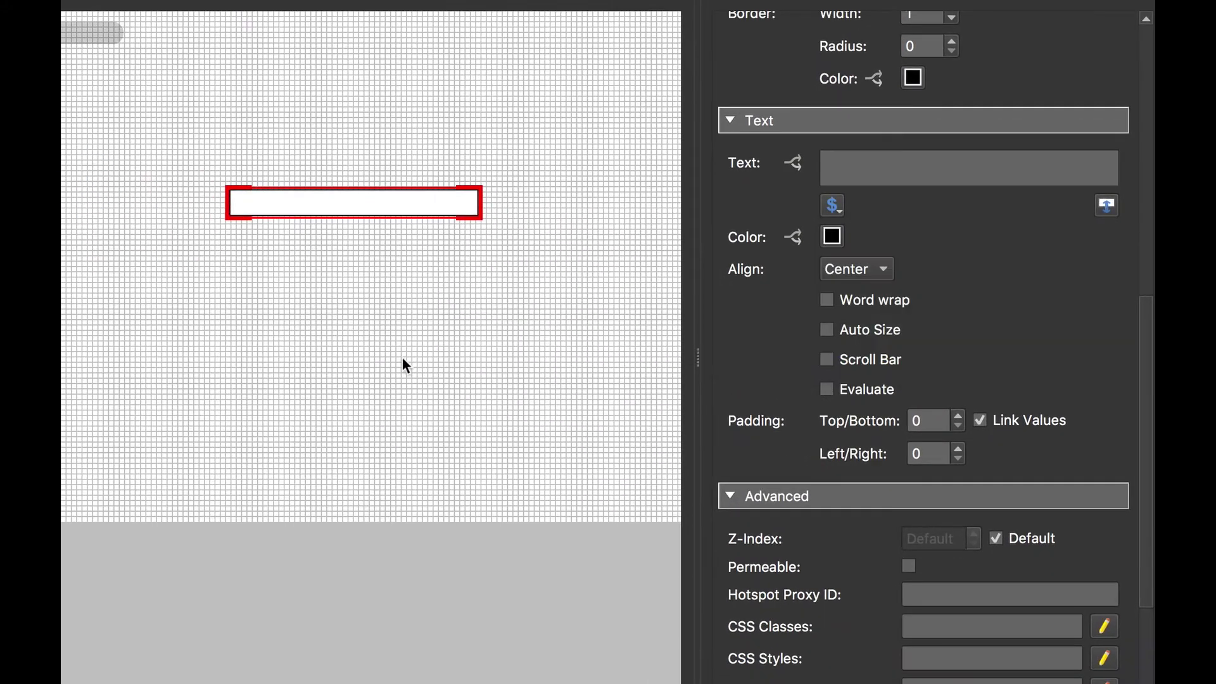
left_click(402, 359)
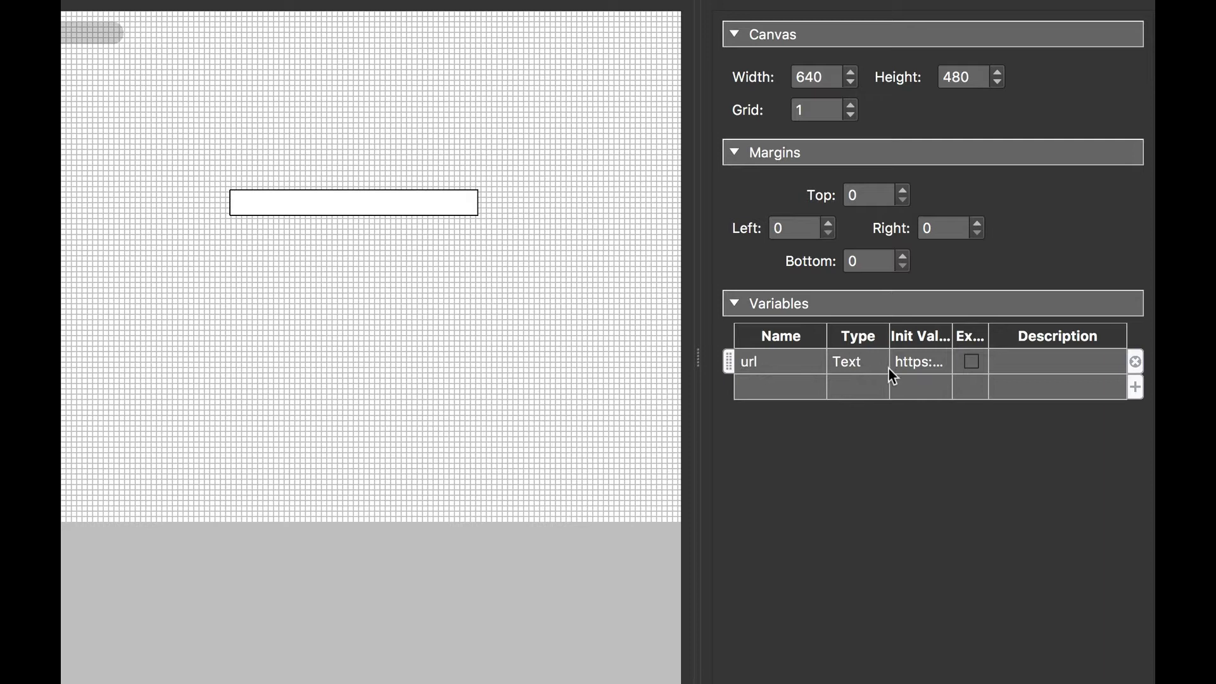
left_click_drag(696, 353, 208, 353)
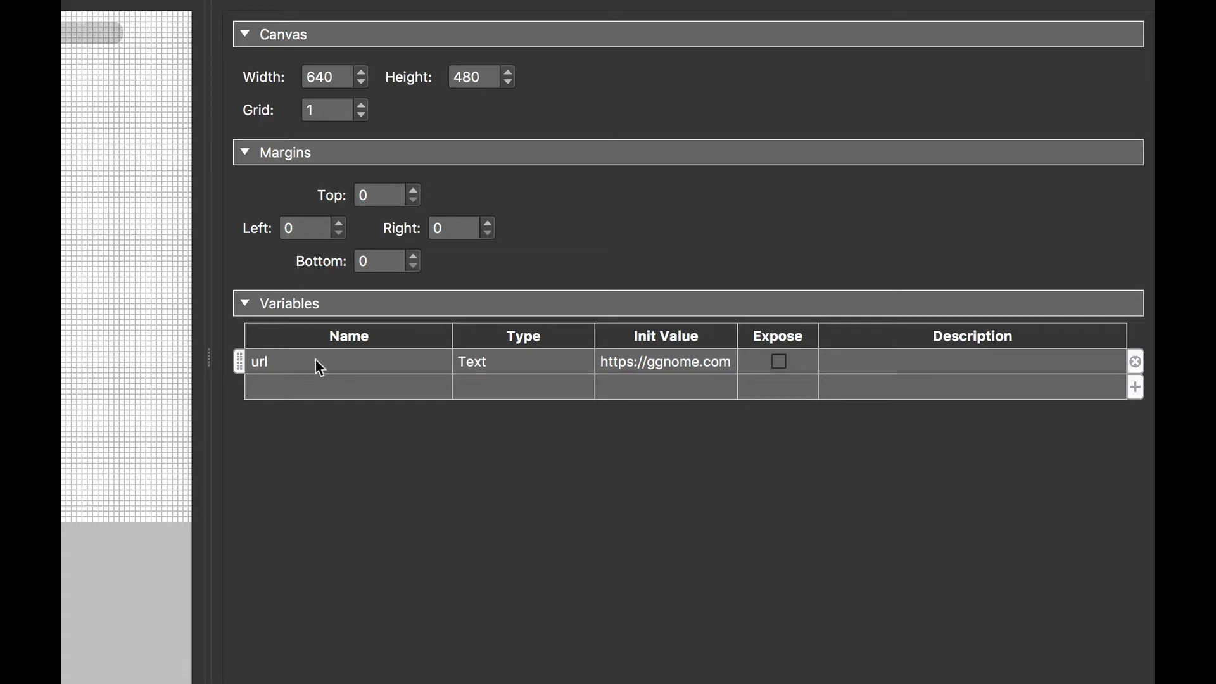
left_click_drag(204, 356, 719, 382)
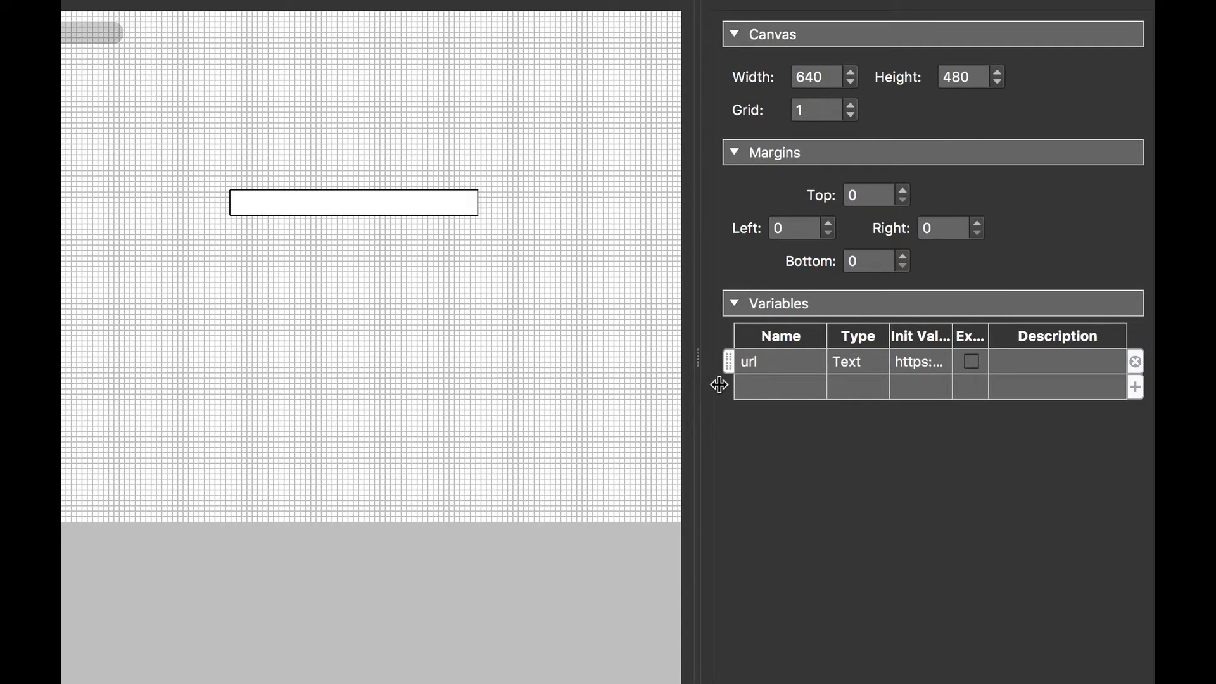
left_click(397, 214)
scroll(971, 380, "down", 7)
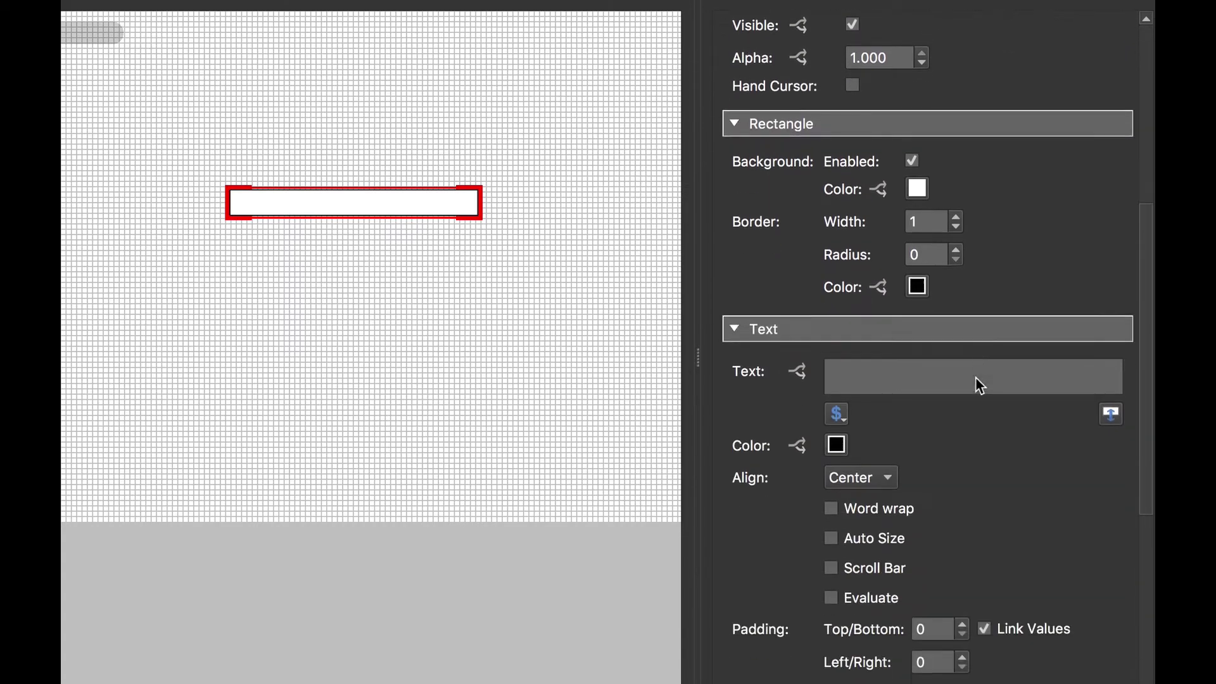
Set the text to the $(*url) variable, check it in Live Preview, then delete the text element
left_click(835, 403)
mouse_move(899, 563)
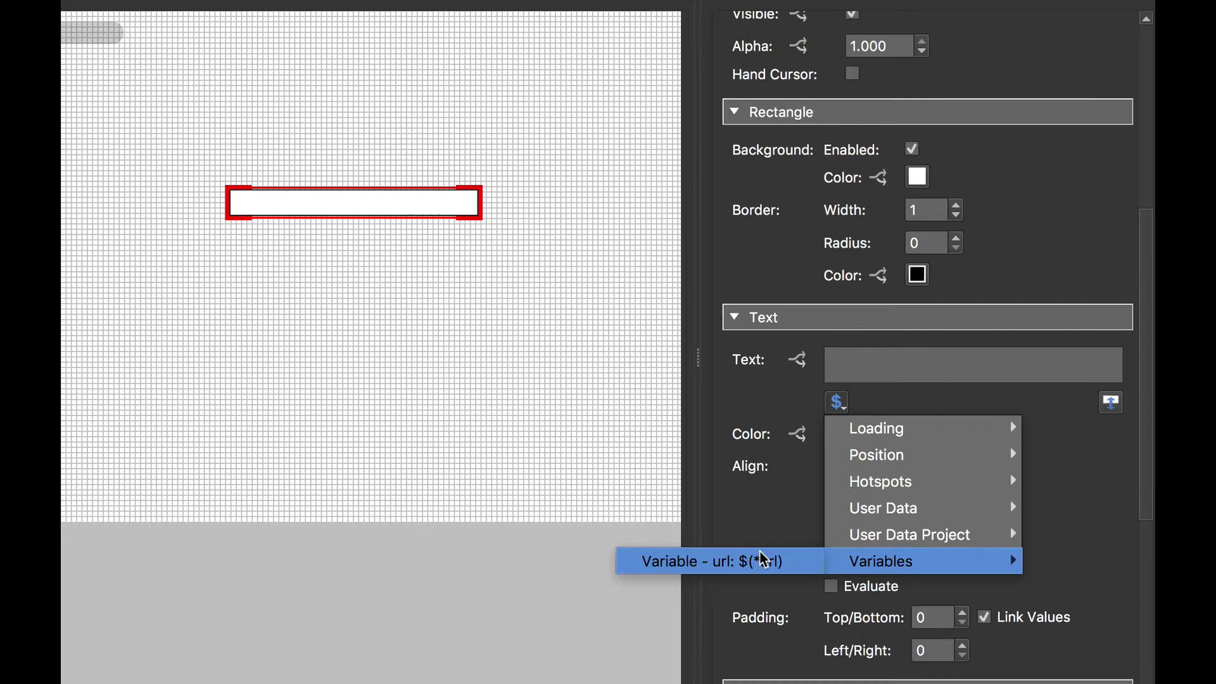
left_click(774, 562)
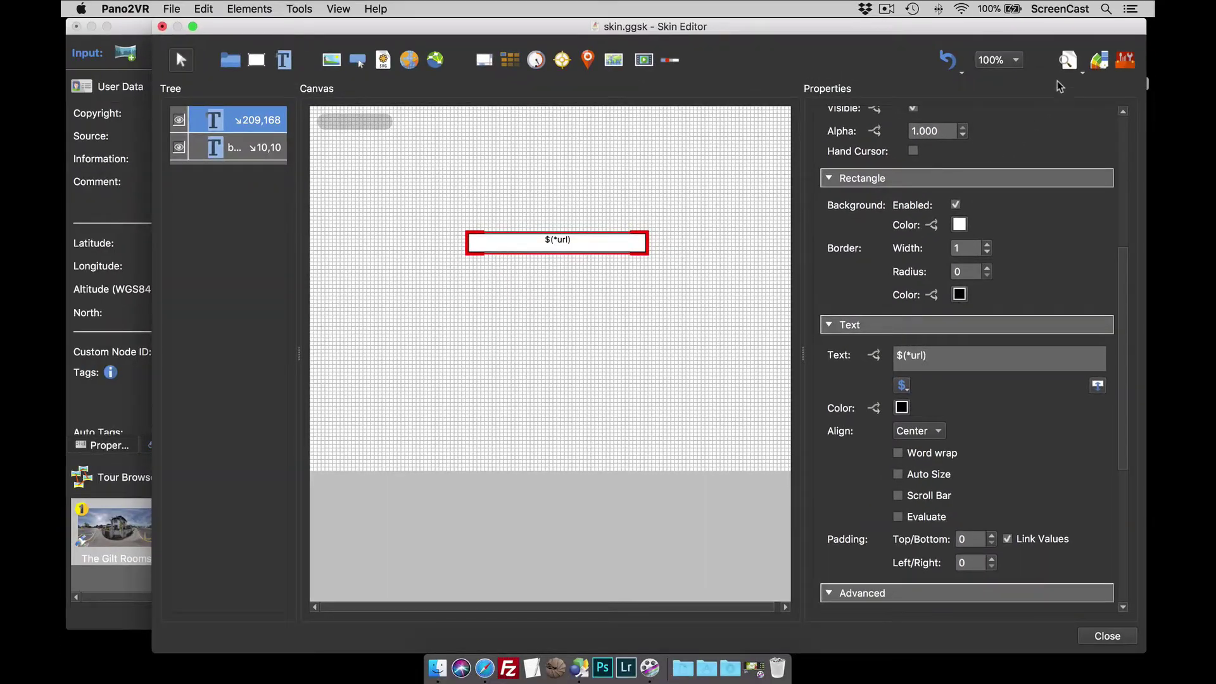
left_click(1067, 52)
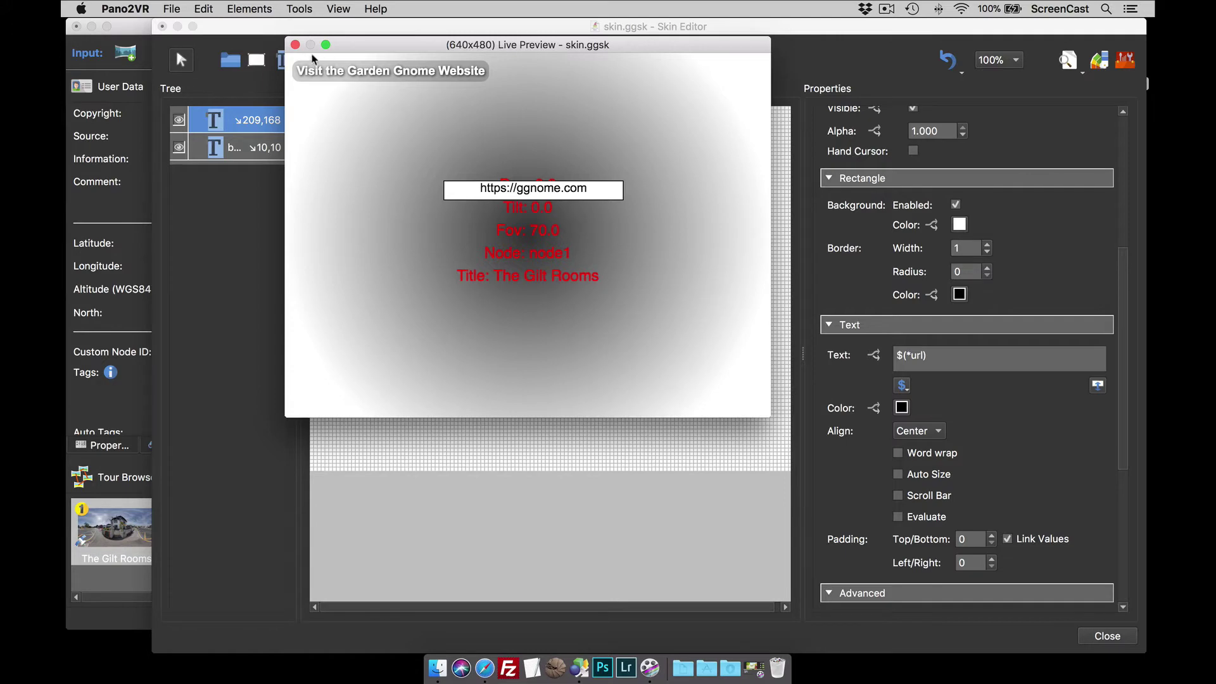
left_click(295, 45)
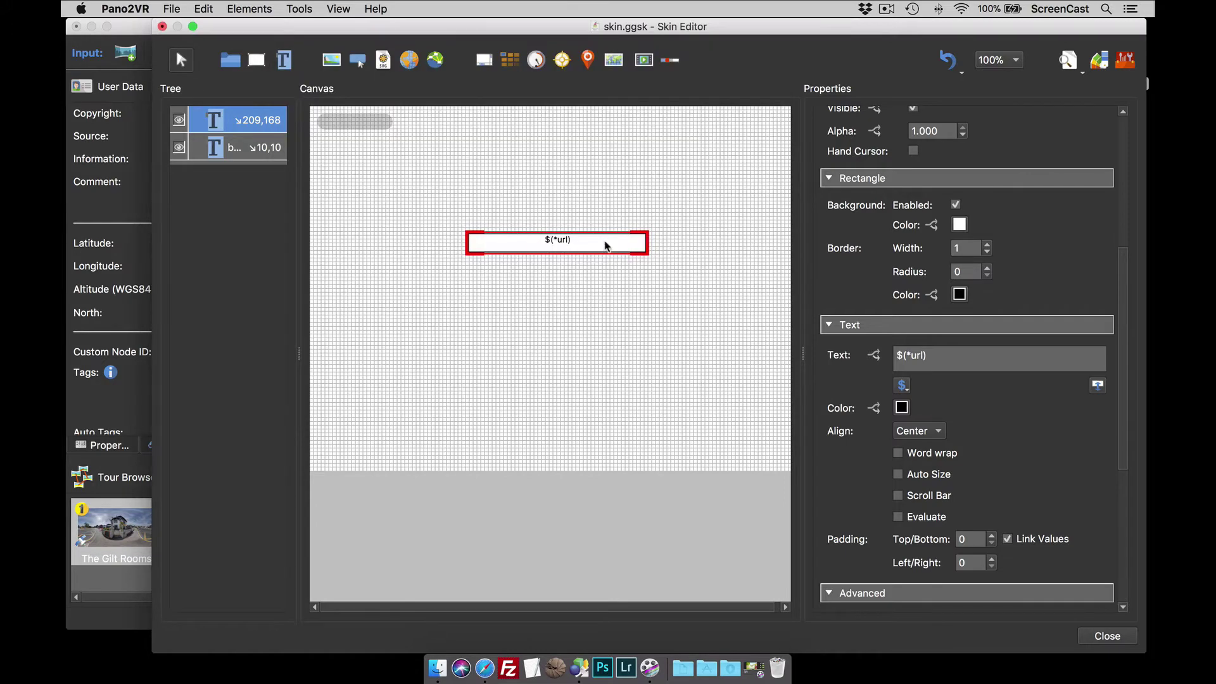
key("Delete")
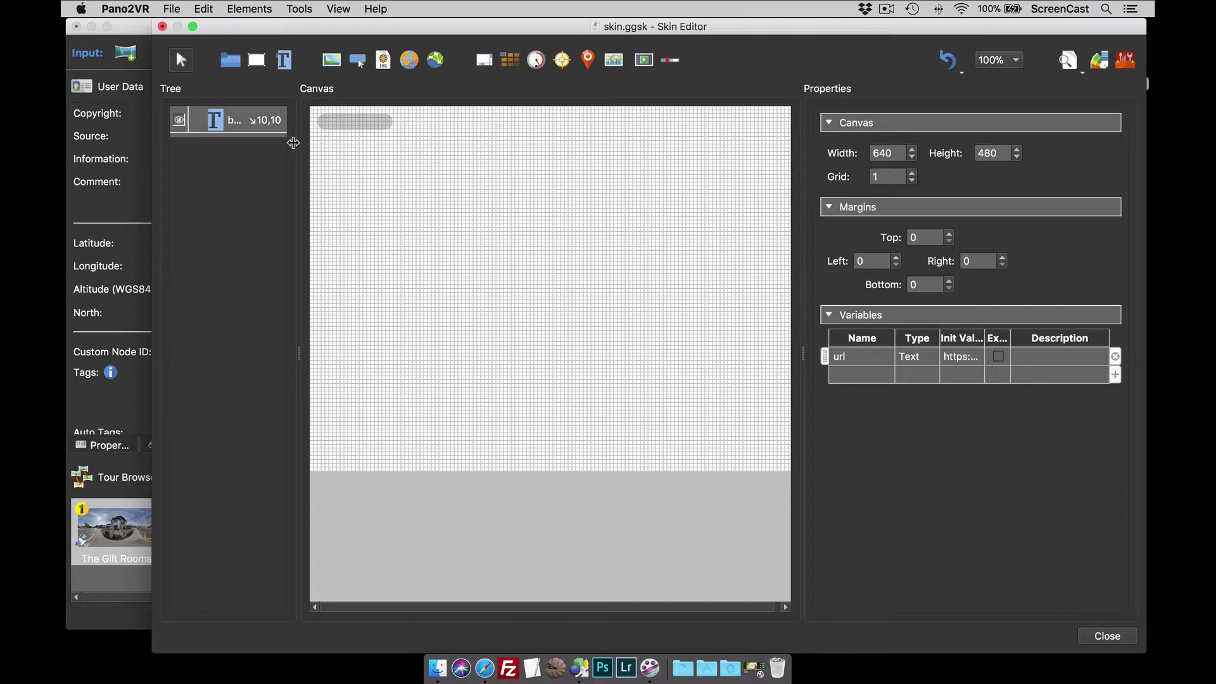
Select button_open_website, pick the hopki-tagged Outside Seating node, and maximise the Skin Editor again
left_click(274, 129)
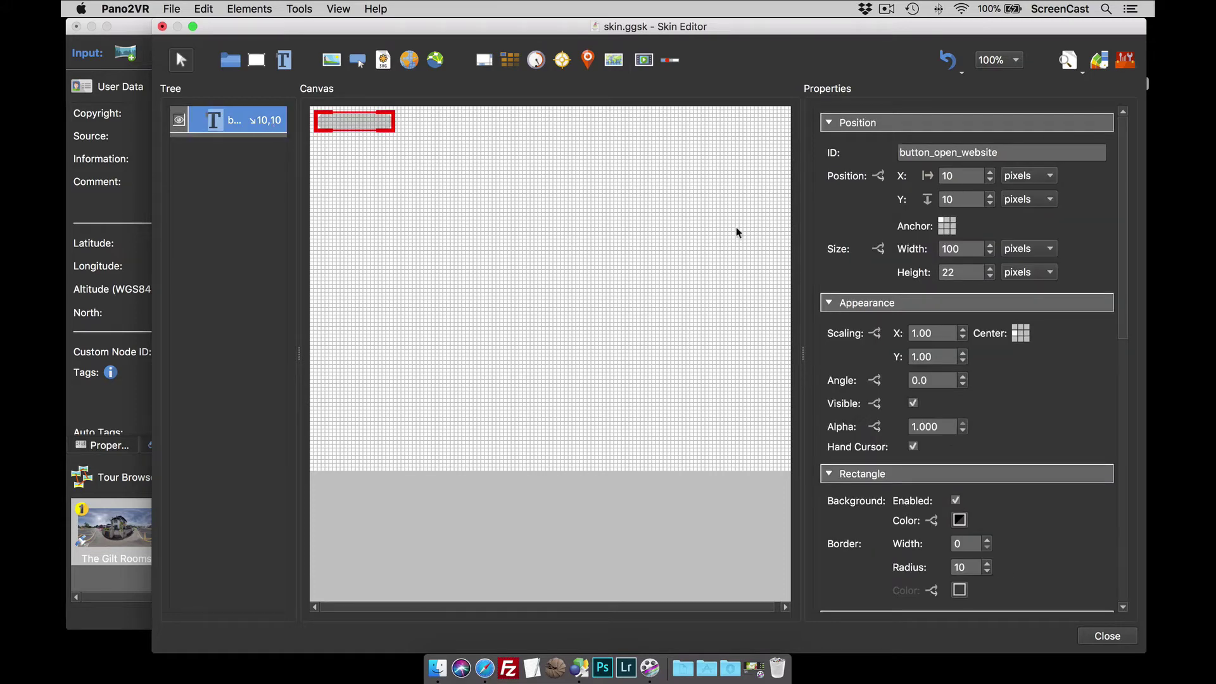
left_click_drag(471, 26, 583, 26)
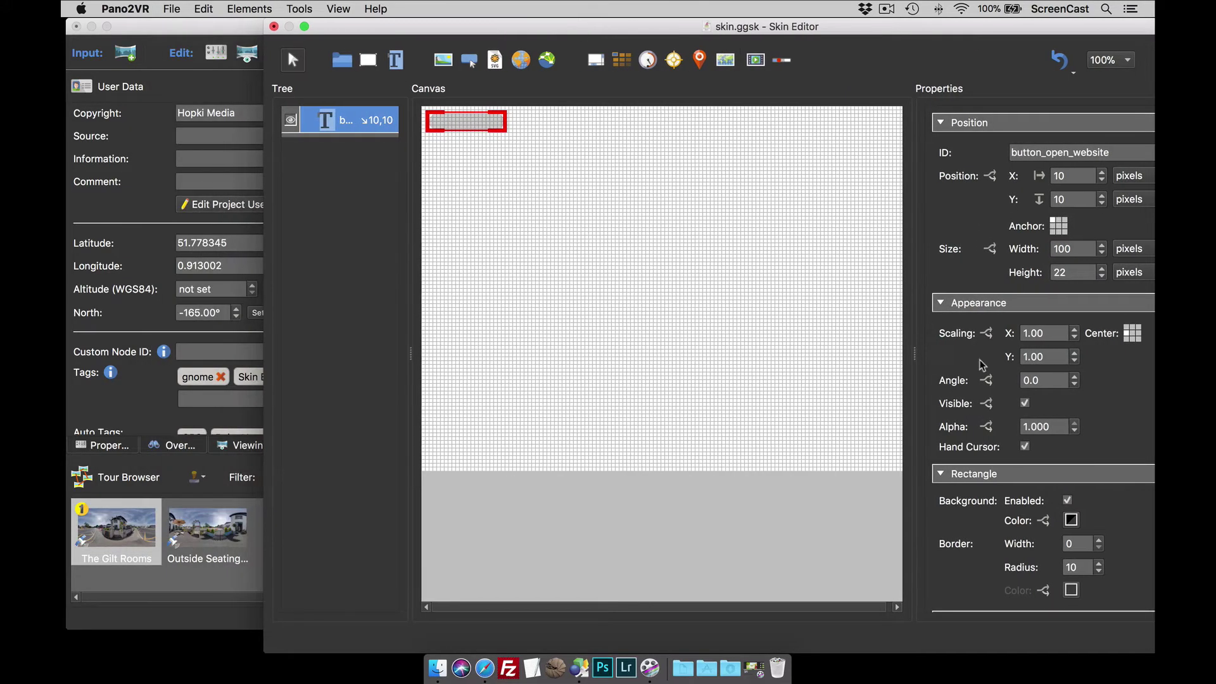
left_click_drag(378, 26, 441, 26)
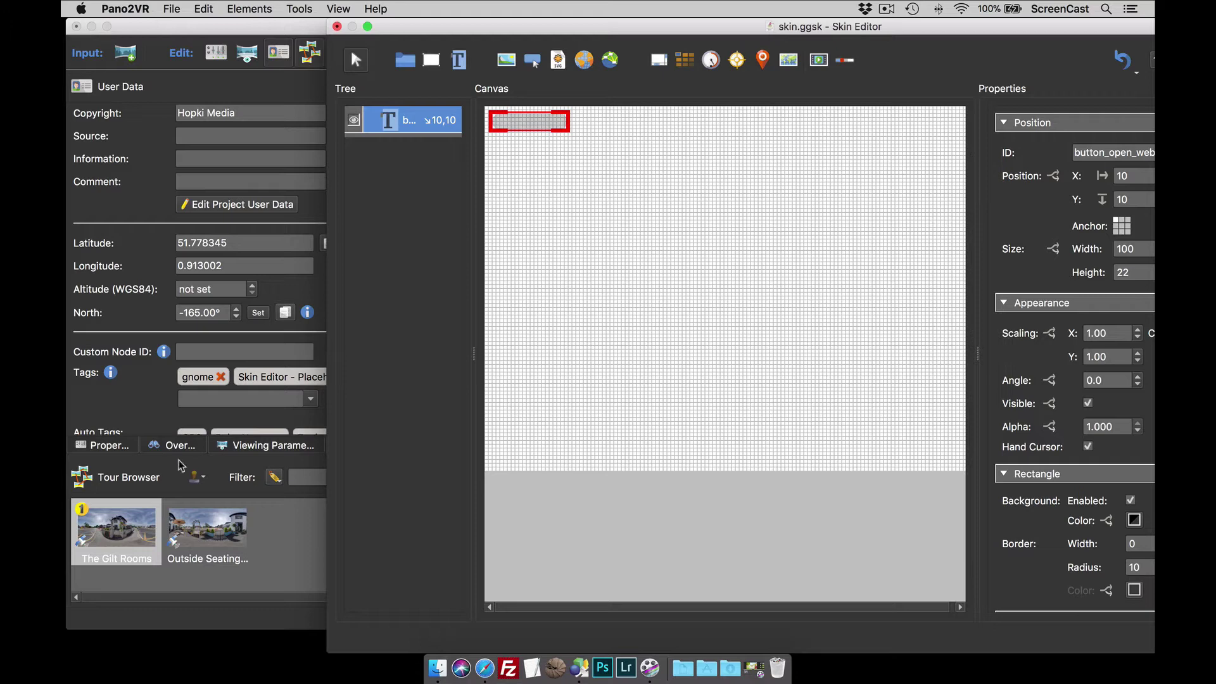
left_click(204, 528)
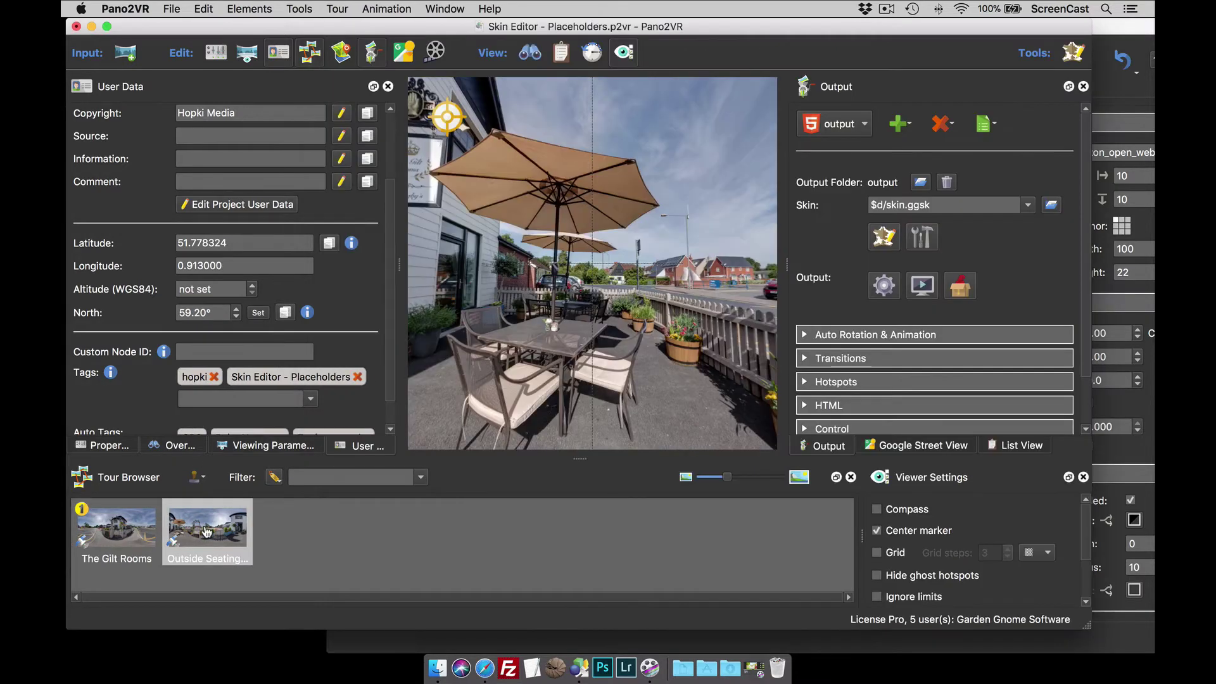
left_click(1116, 95)
double_click(1035, 28)
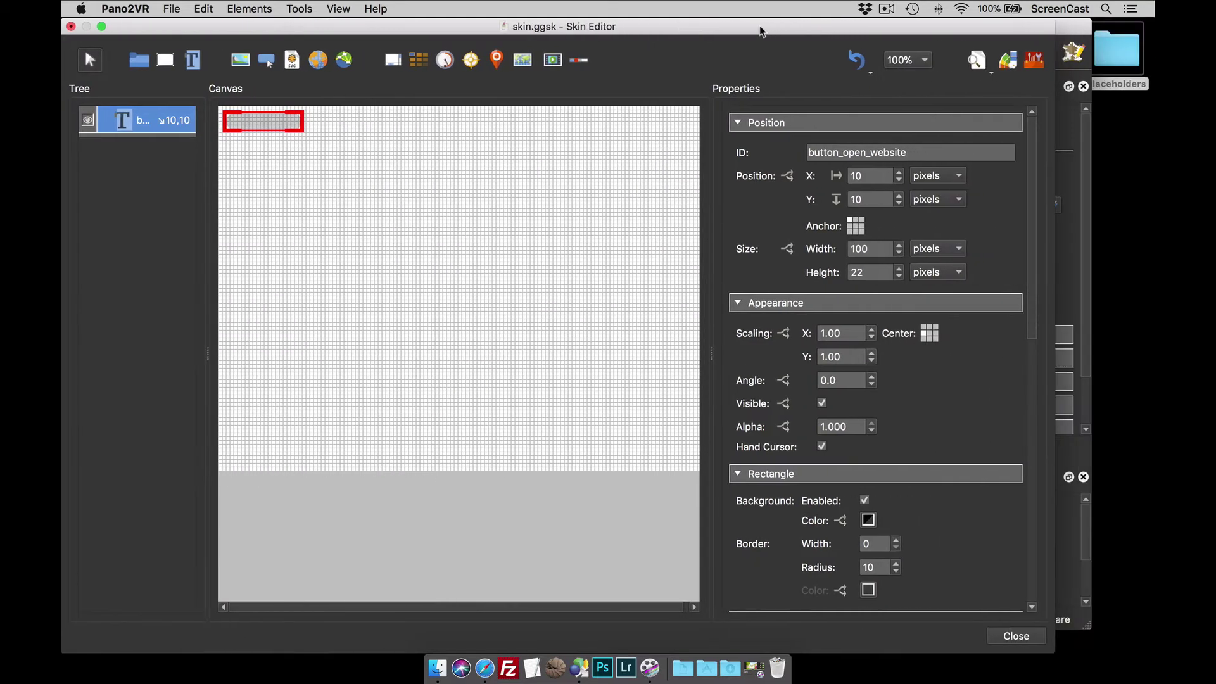
Make the button text tag-based: gnome shows 'Visit the Garden Gnome Website', hopki 'Visit Hopki 360'
scroll(925, 413, "down", 10)
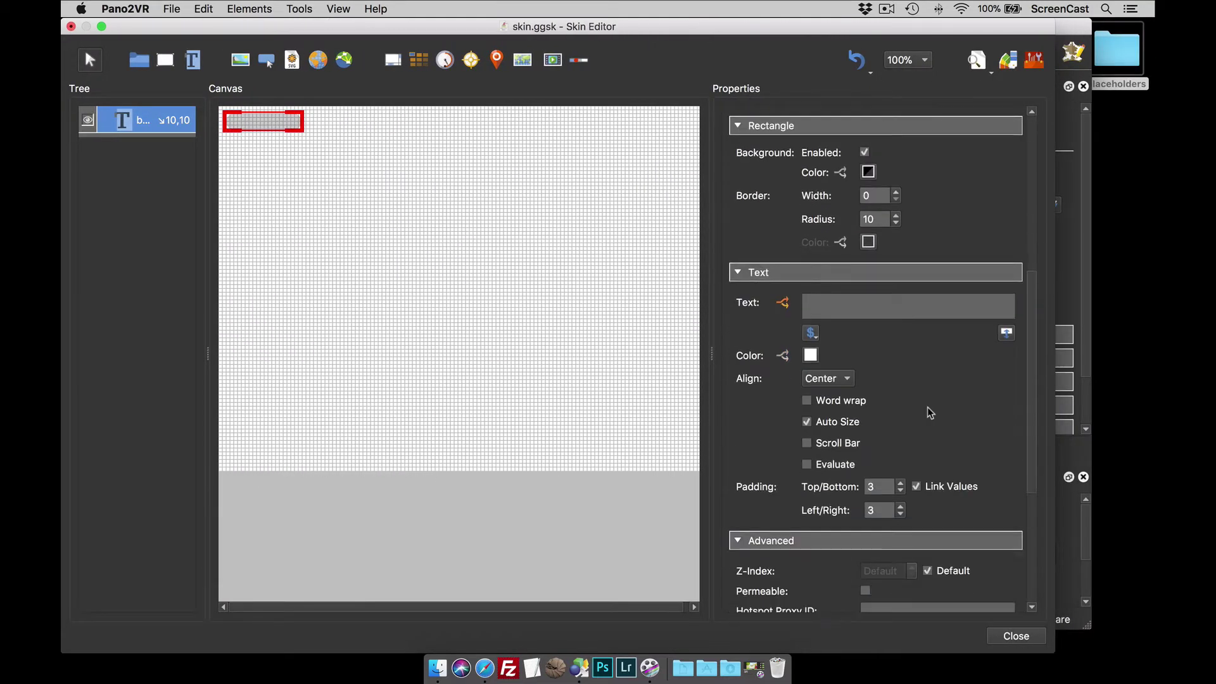
left_click(783, 304)
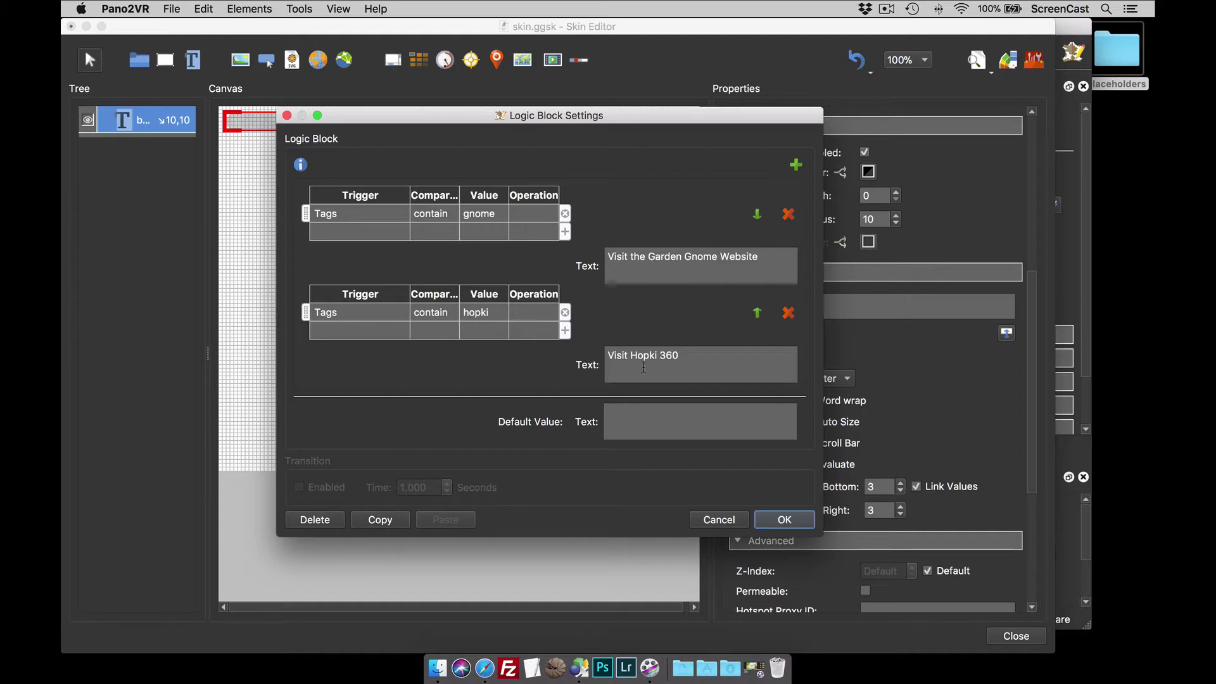
left_click(805, 525)
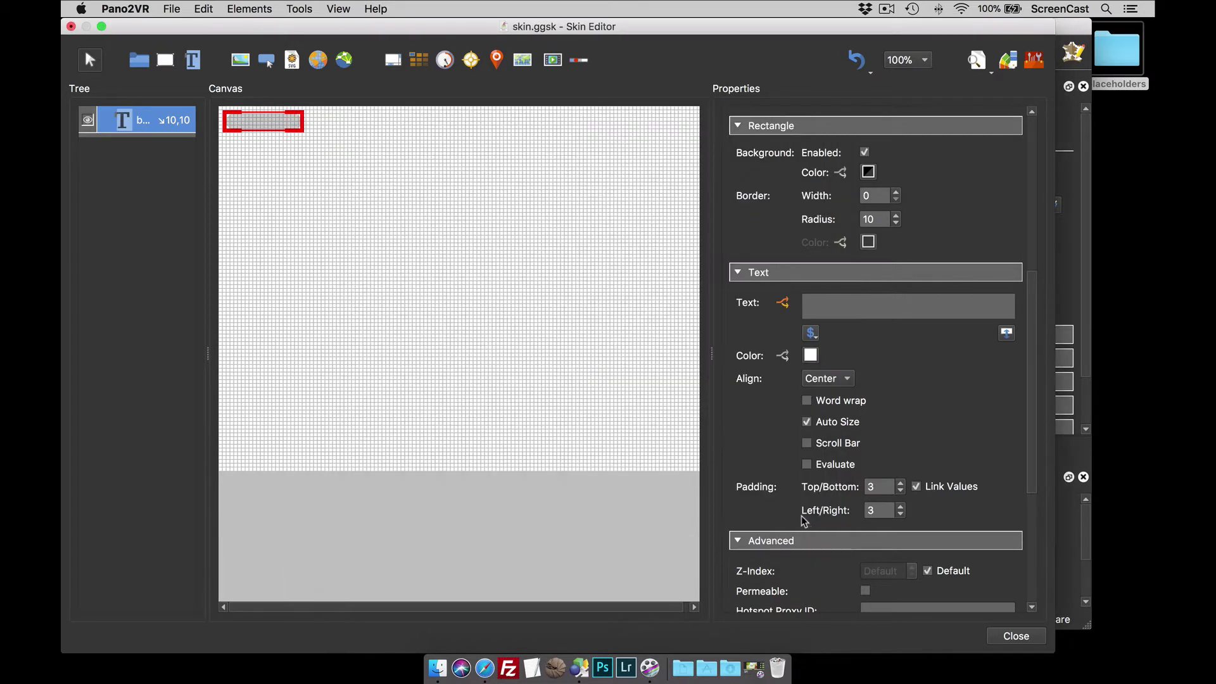
scroll(969, 412, "down", 5)
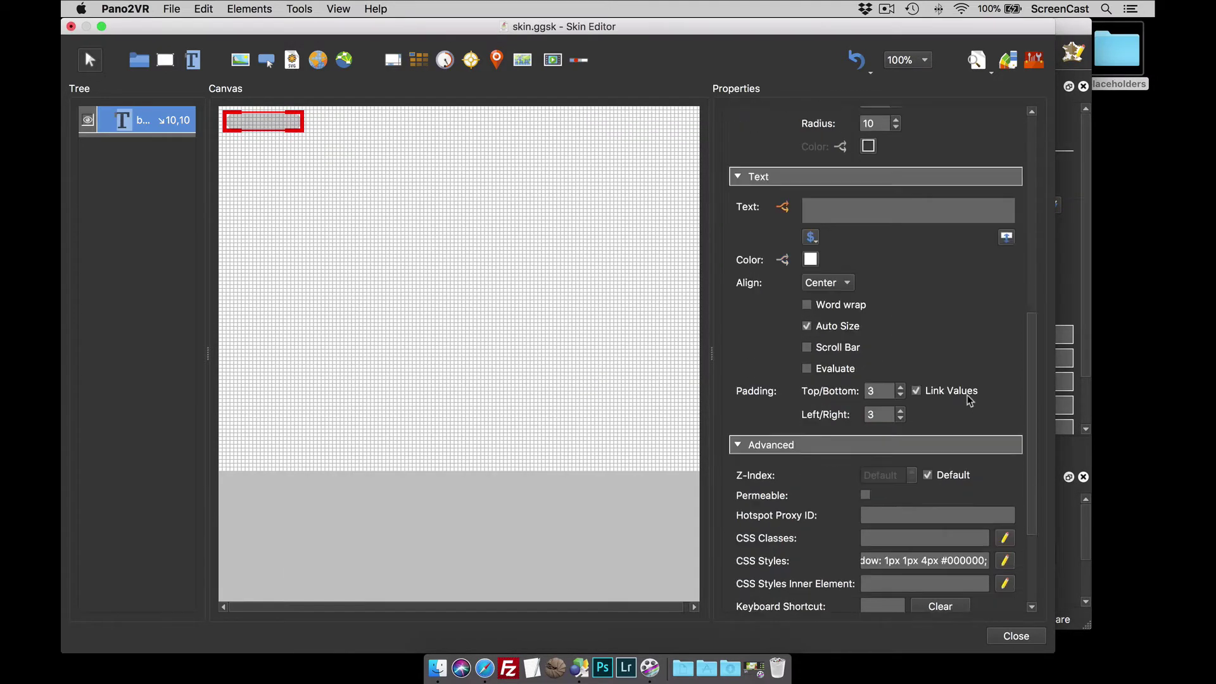
Add a Mouse Click action to the button that goes to URL $(*url) with target _blank
double_click(779, 531)
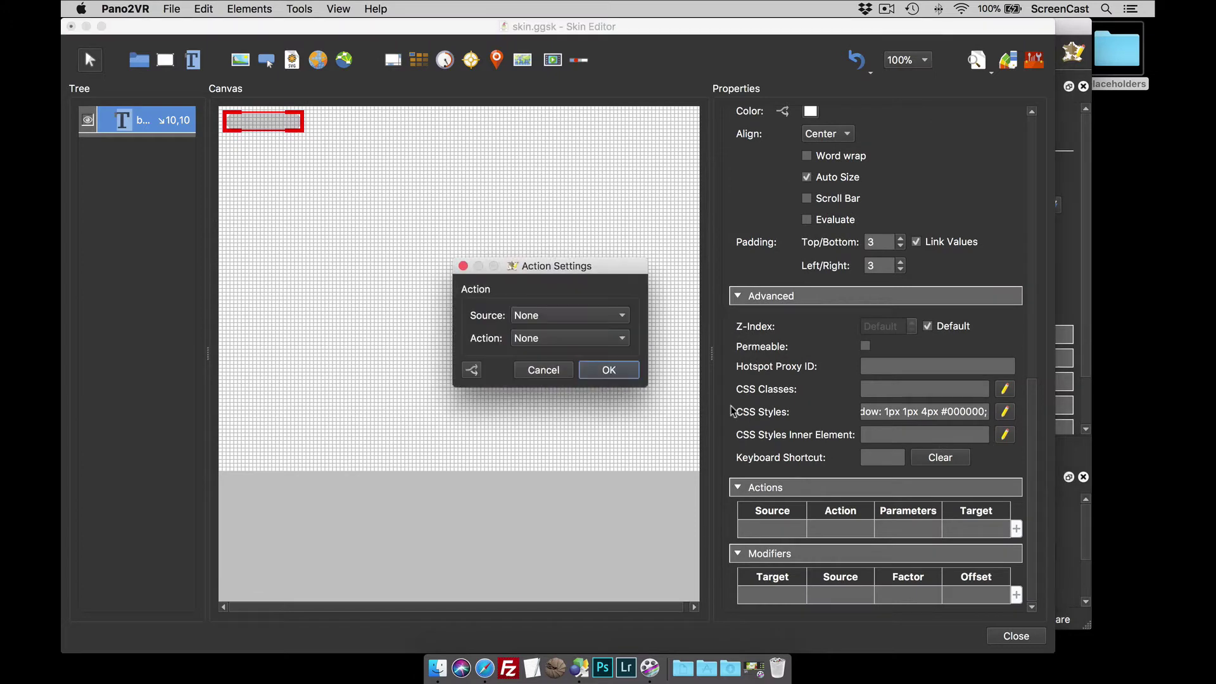
left_click(585, 322)
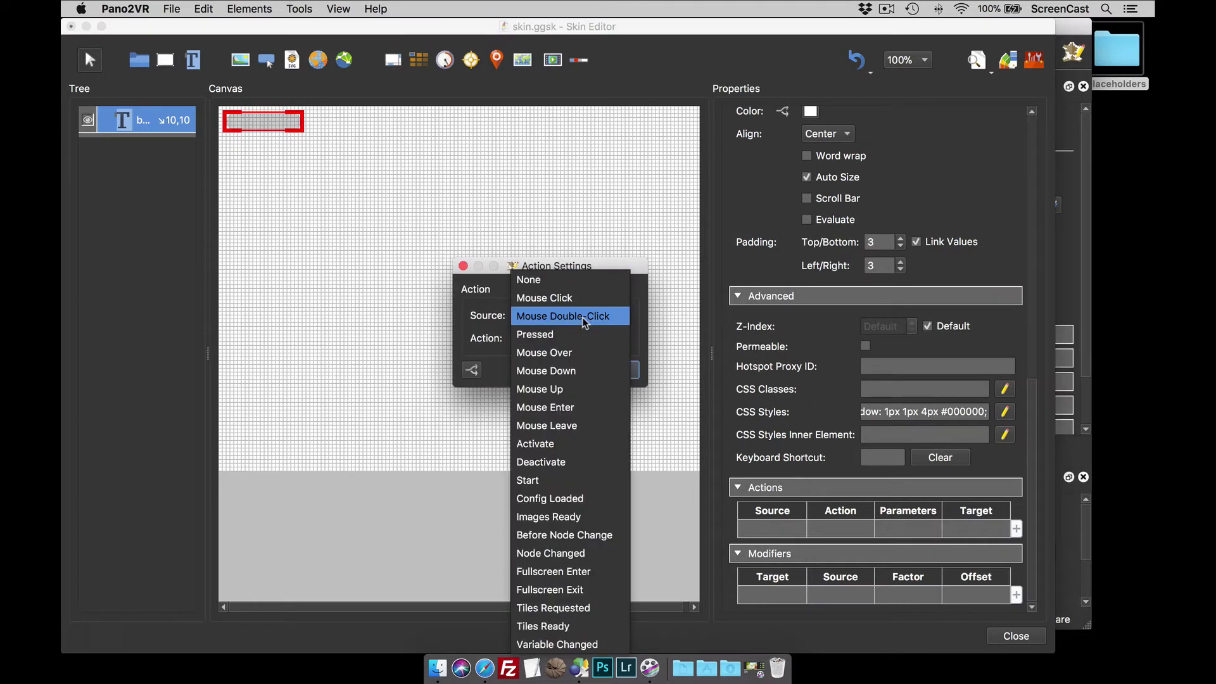
left_click(584, 298)
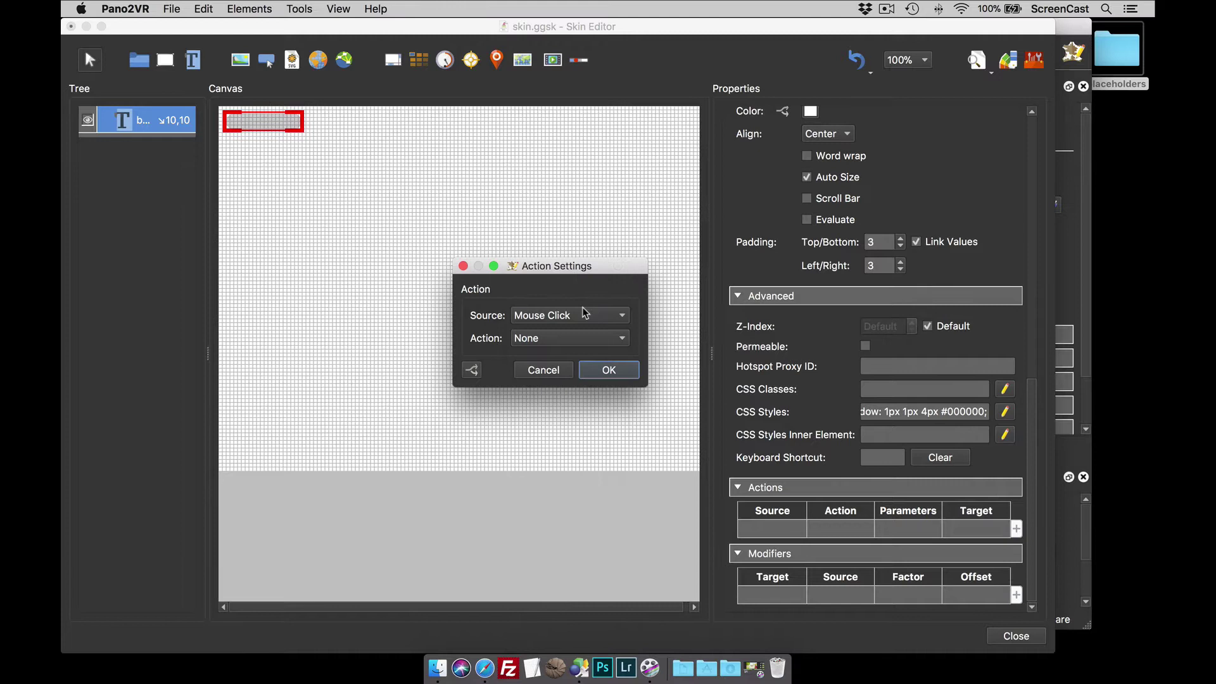
left_click(586, 342)
left_click(583, 409)
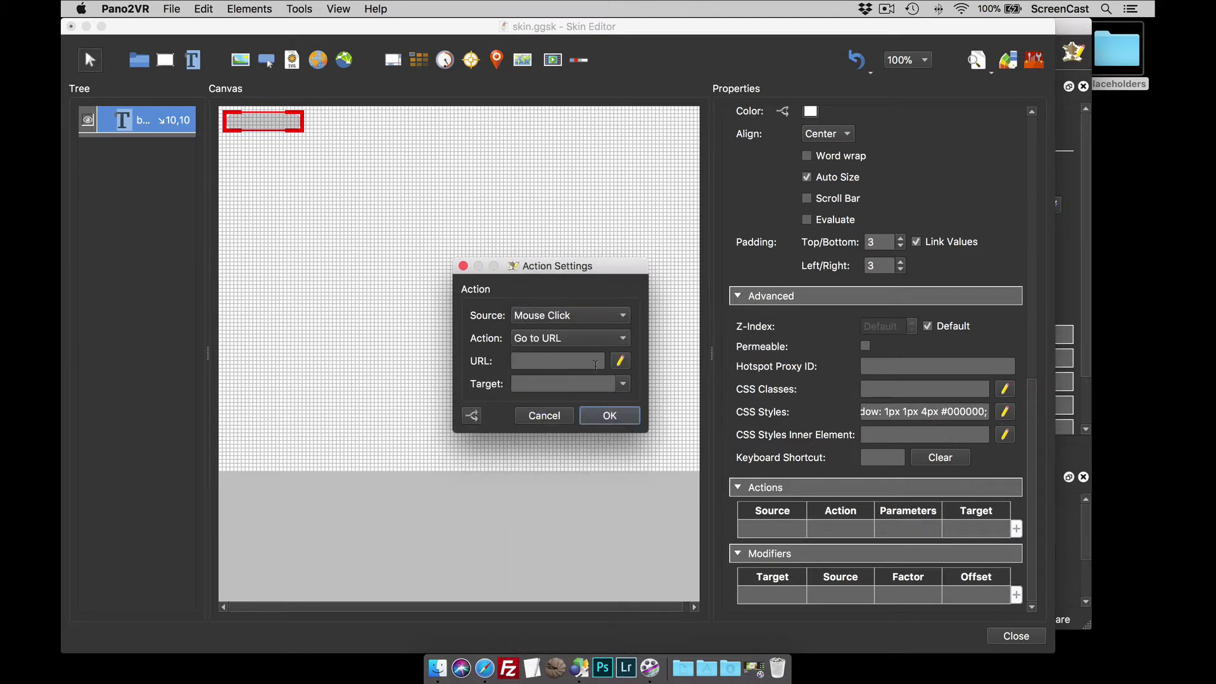
left_click(558, 360)
type("$")
type("()")
type("*url)")
left_click(622, 384)
left_click(611, 403)
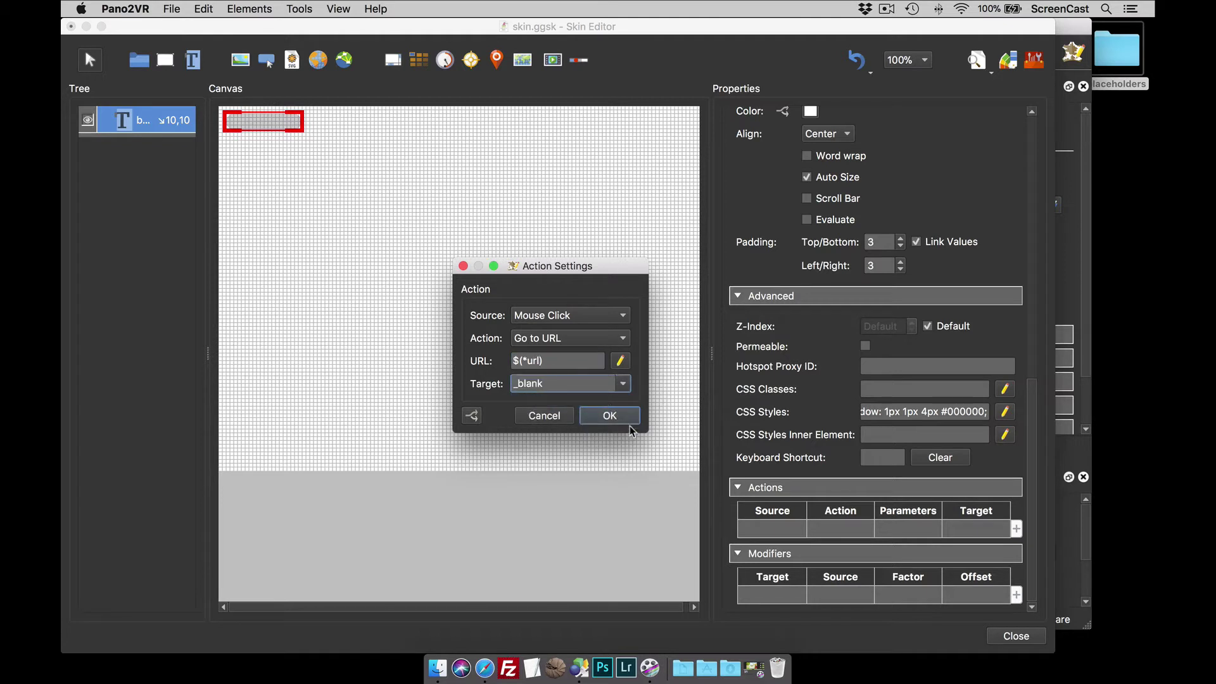
left_click(613, 416)
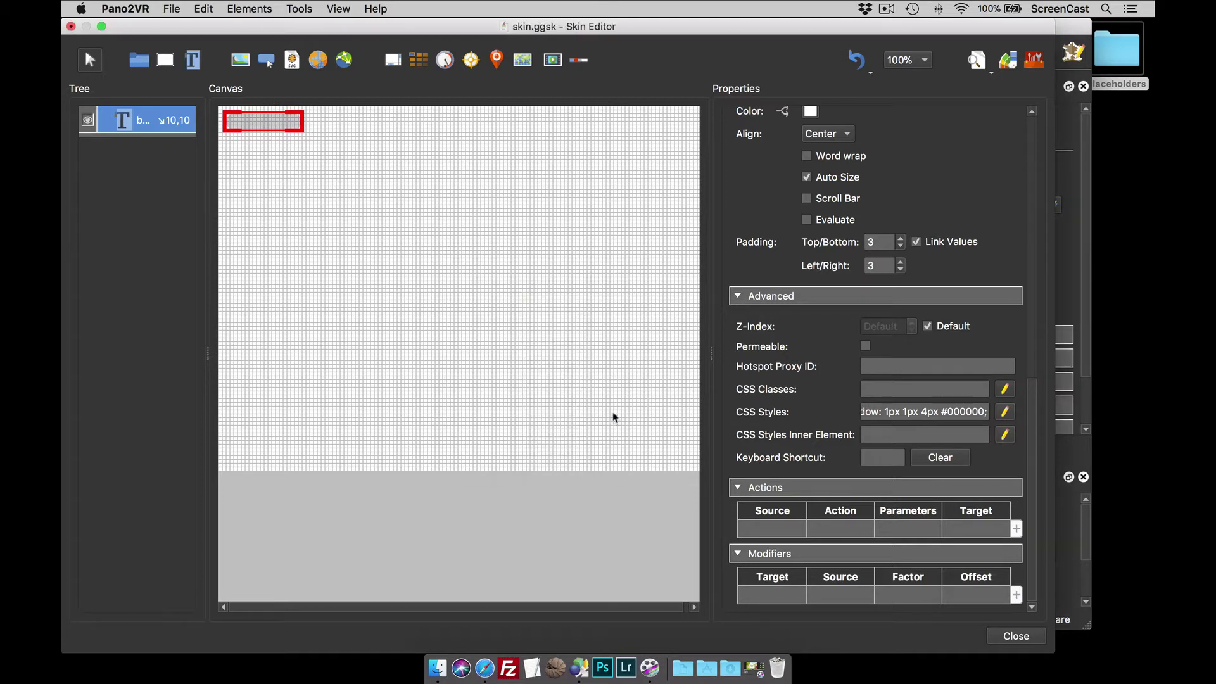
Close the Skin Editor saving the skin, then rebuild the output and preview it in Safari
left_click(1013, 635)
left_click(651, 350)
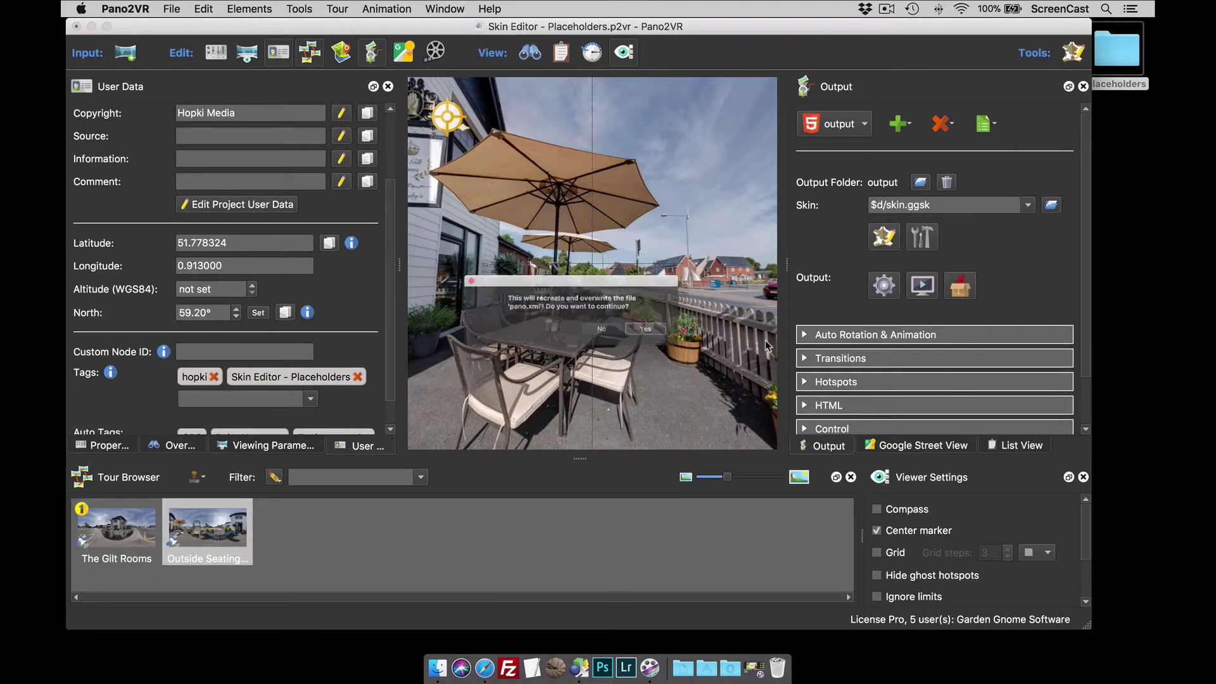
key("super+p")
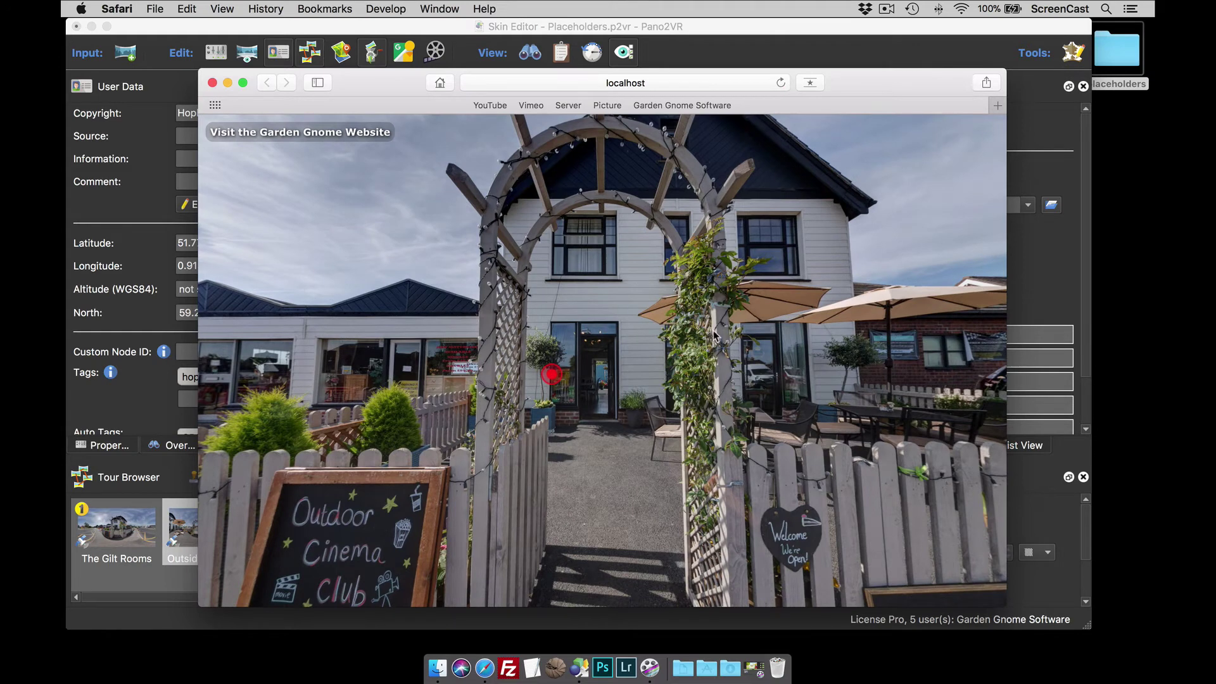
Test the website button on the first panorama and close the ggnome.com window it opens
mouse_move(552, 271)
left_mouse_down()
mouse_move(512, 265)
mouse_move(550, 264)
left_mouse_up()
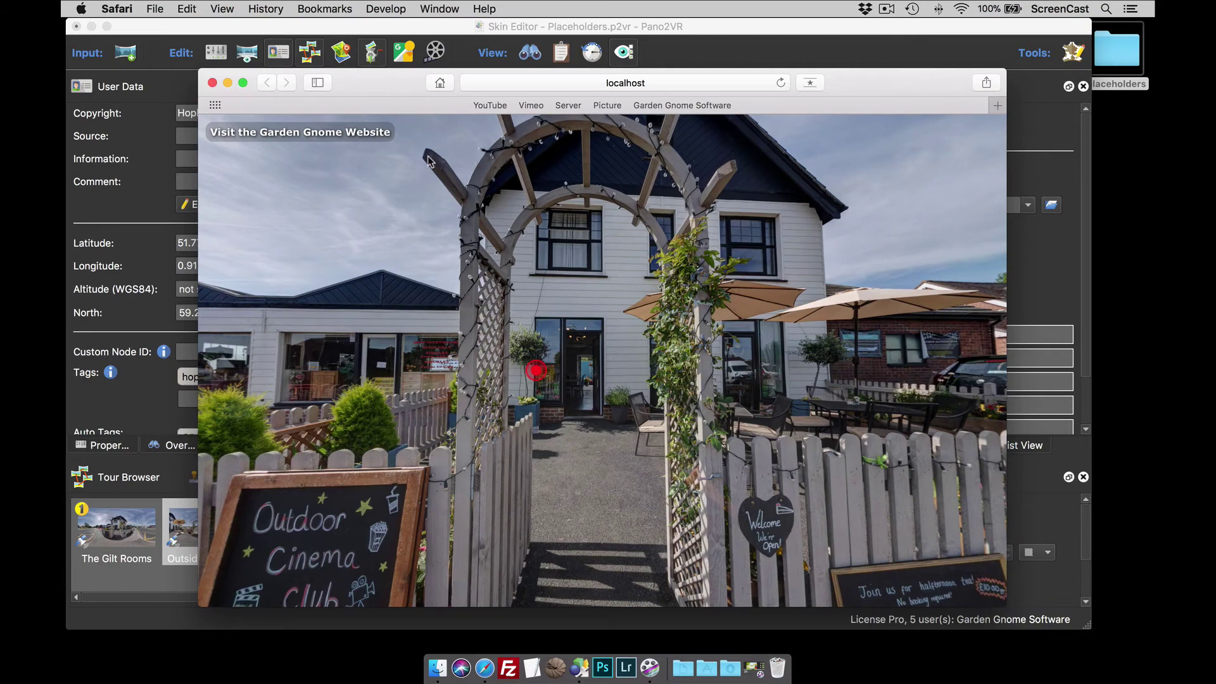
left_click(359, 134)
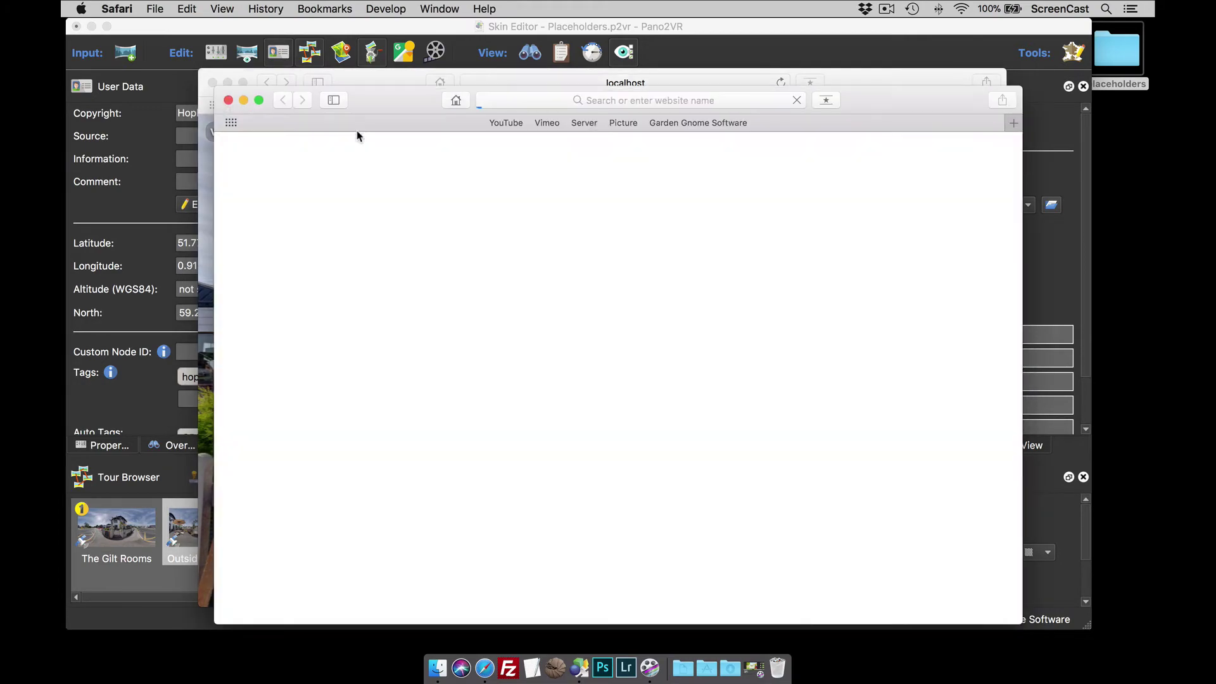
left_click(228, 100)
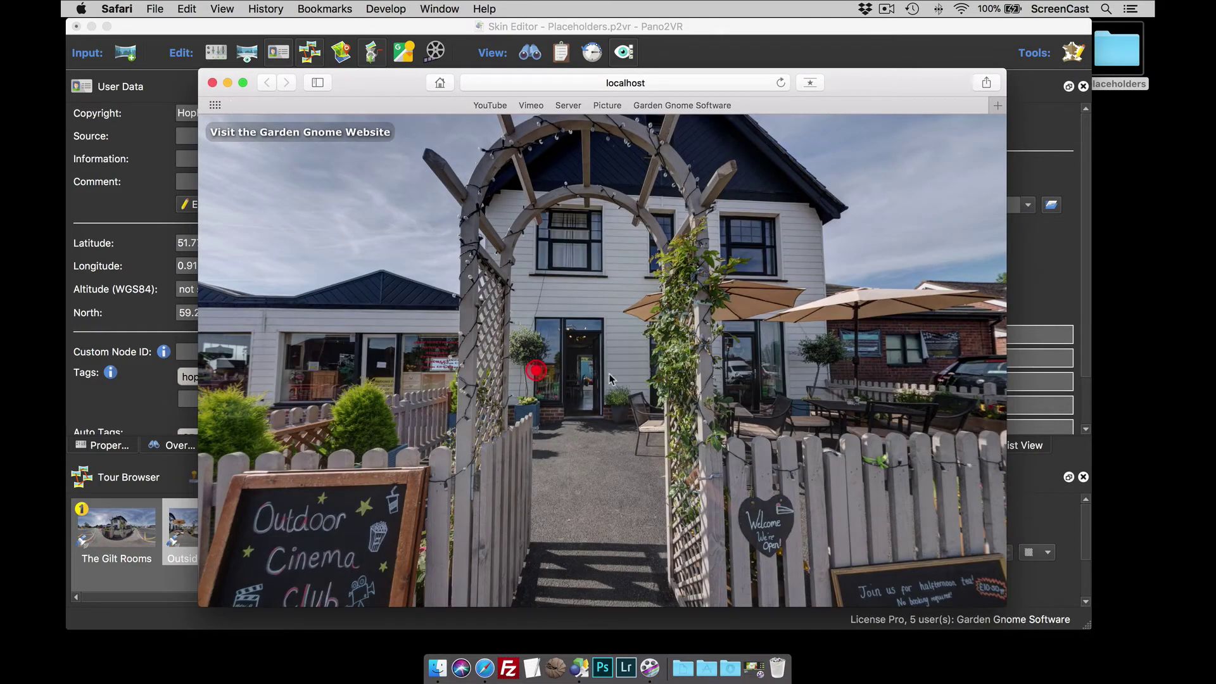
Jump to the storefront panorama, test its button, close the Safari windows and return to Pano2VR
left_click(535, 372)
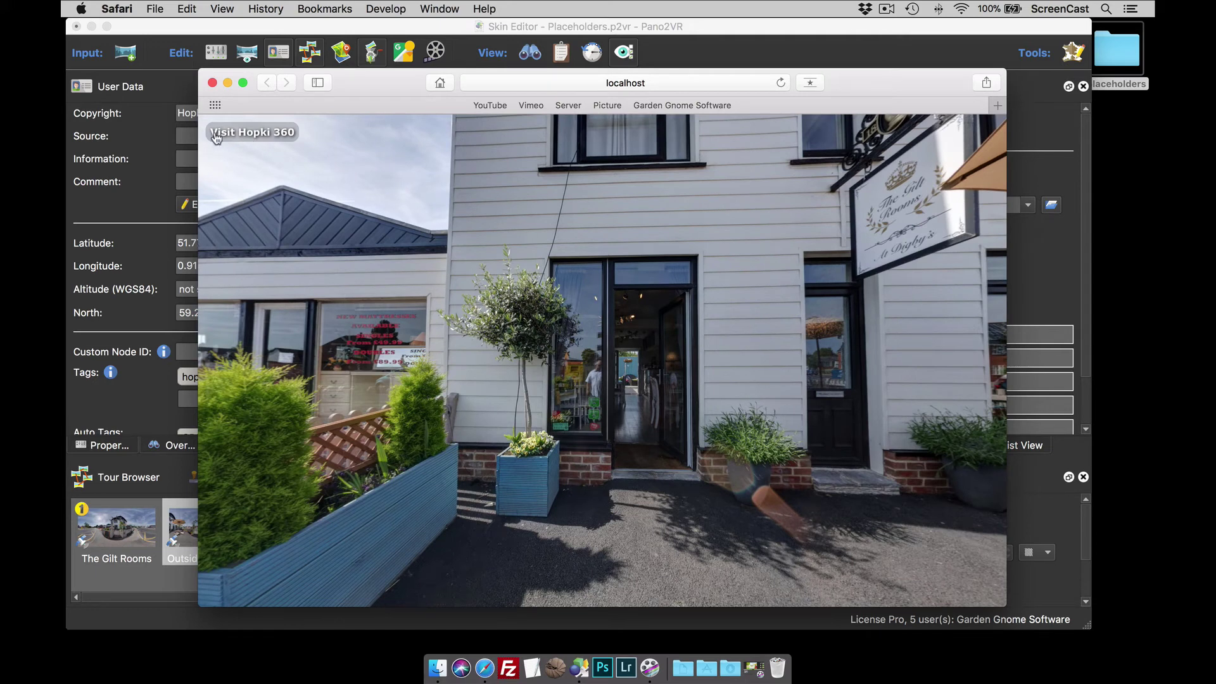
left_click(285, 134)
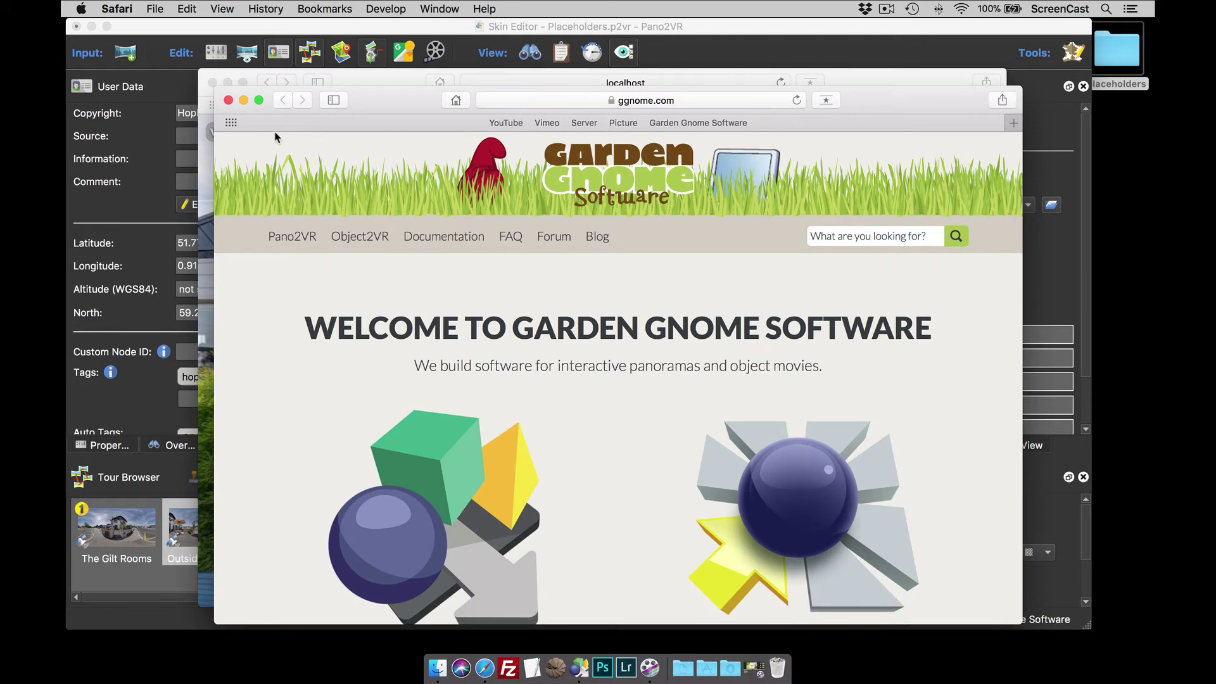
left_click(229, 102)
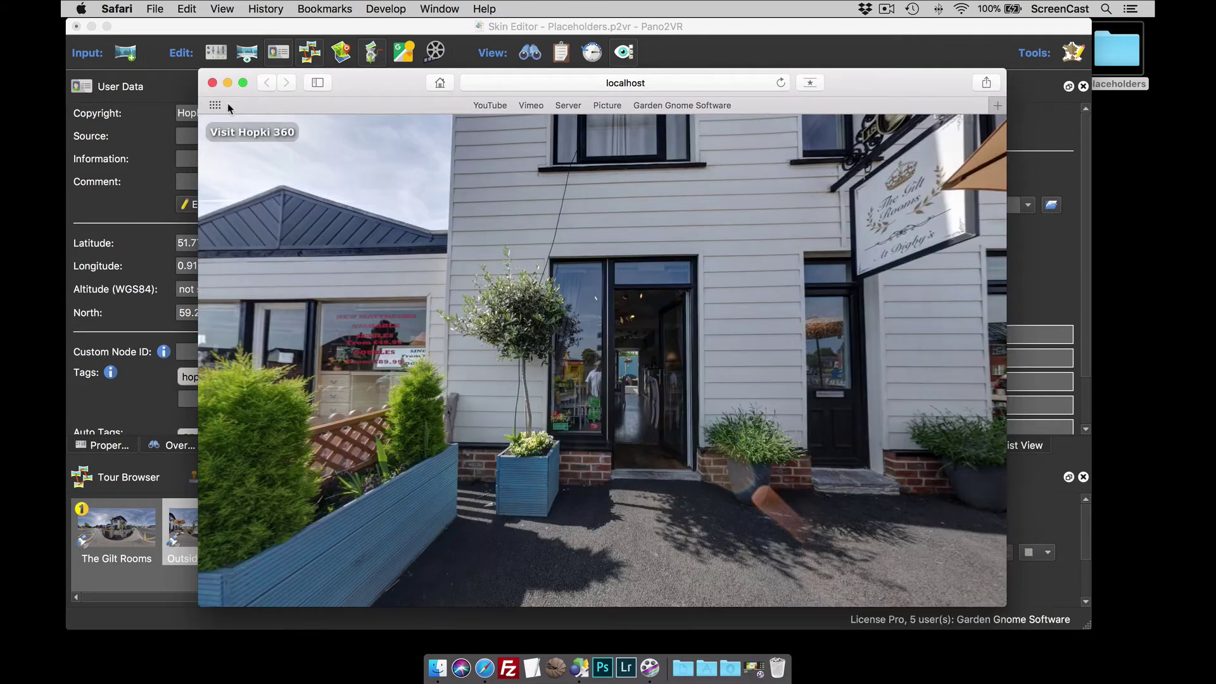
left_click(213, 83)
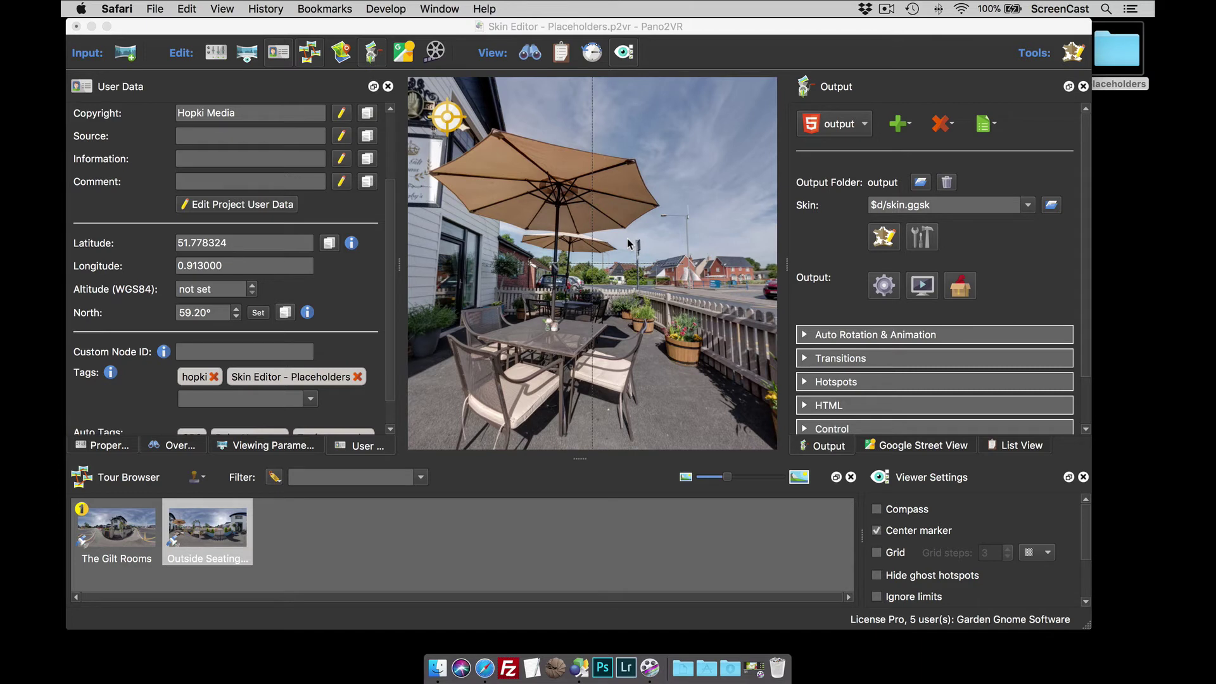
left_click(887, 287)
Reopen the Skin Editor and select the button element
left_click(702, 366)
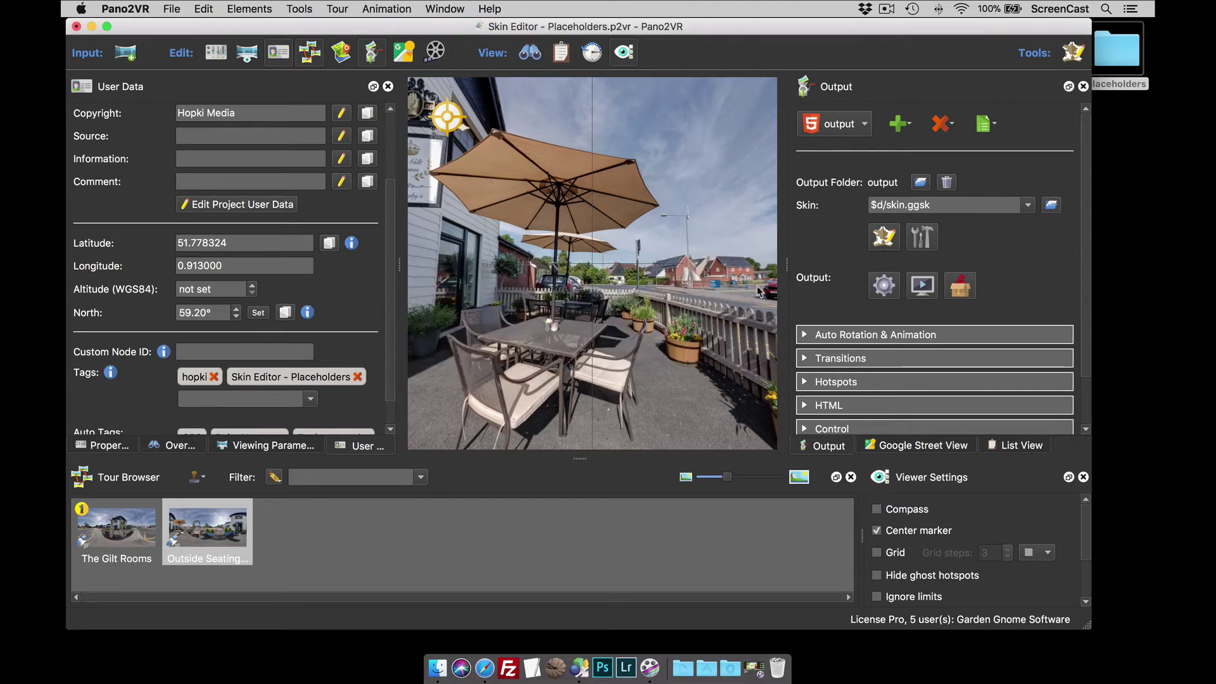
left_click(885, 236)
left_click(174, 125)
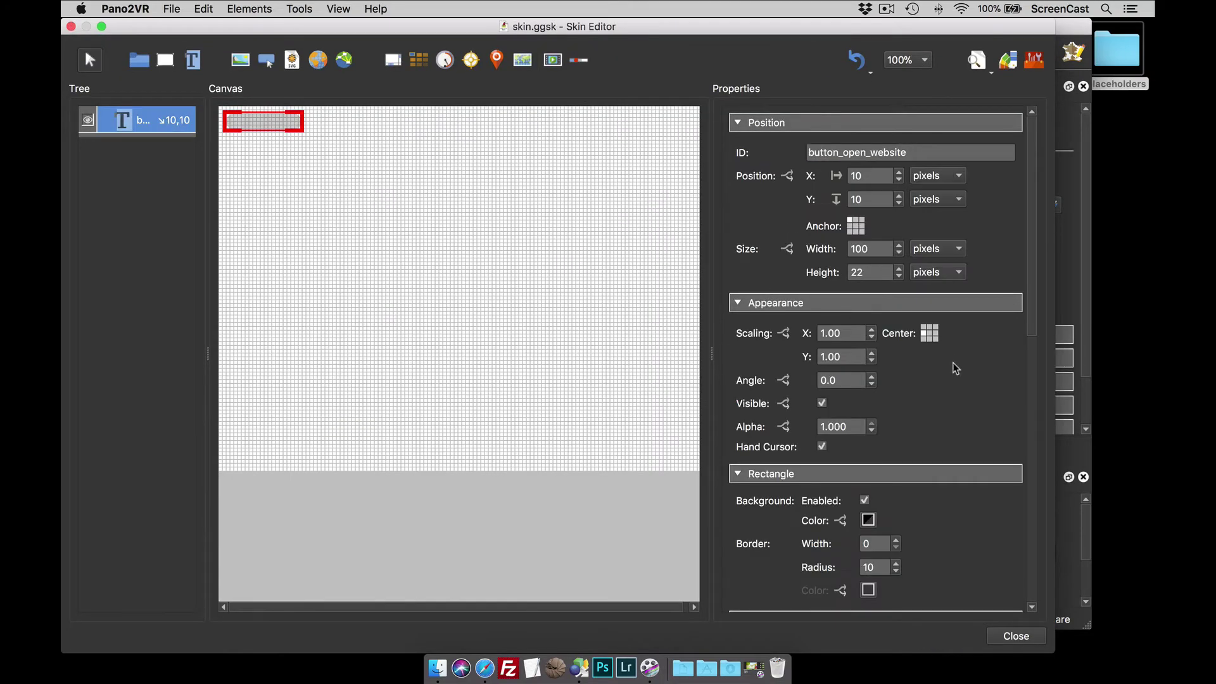
scroll(801, 535, "down", 10)
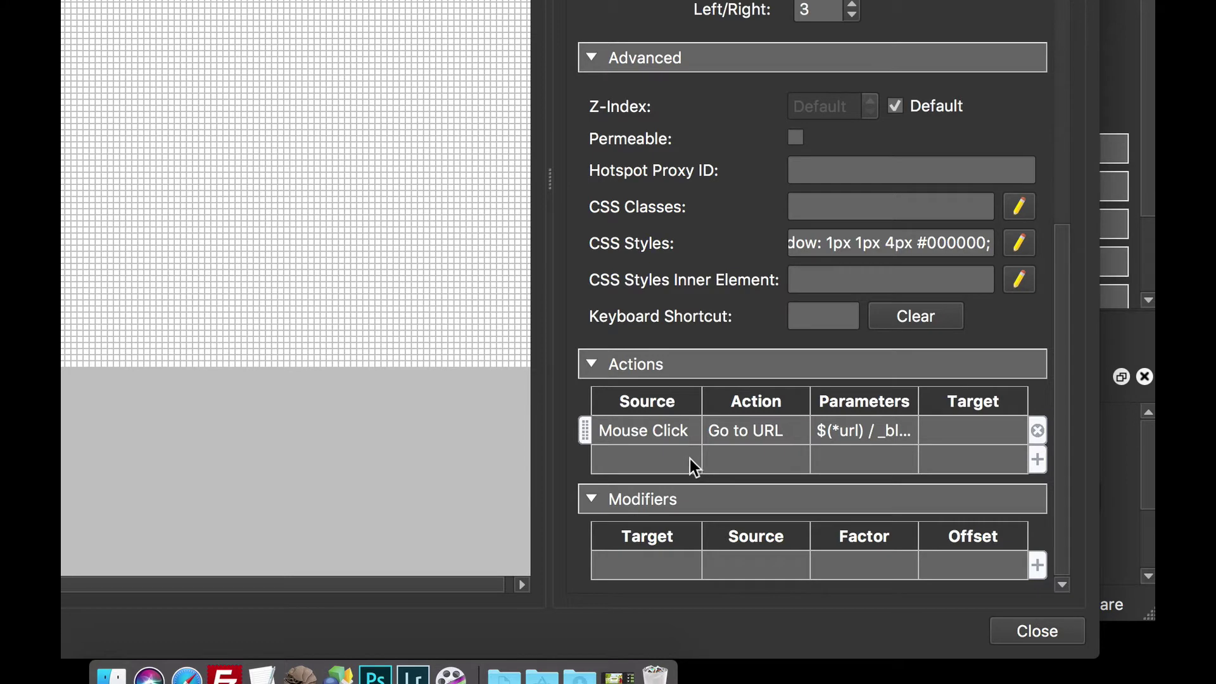
double_click(689, 459)
left_click(312, 118)
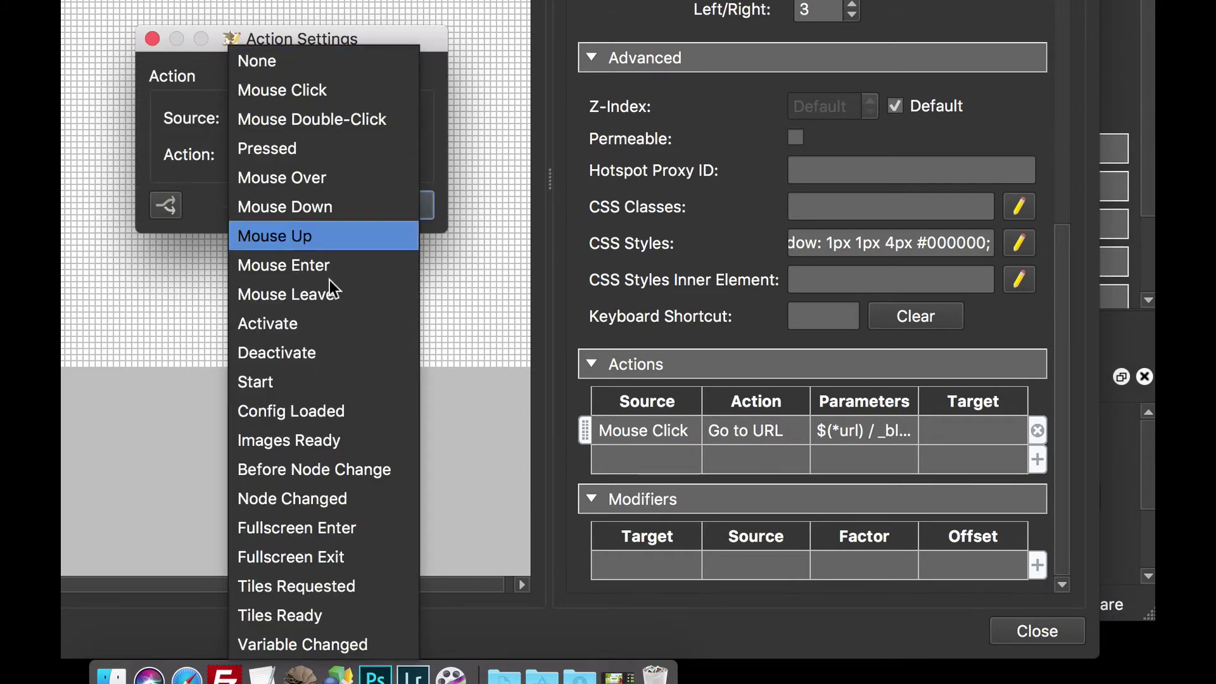
left_click(369, 441)
left_click(385, 154)
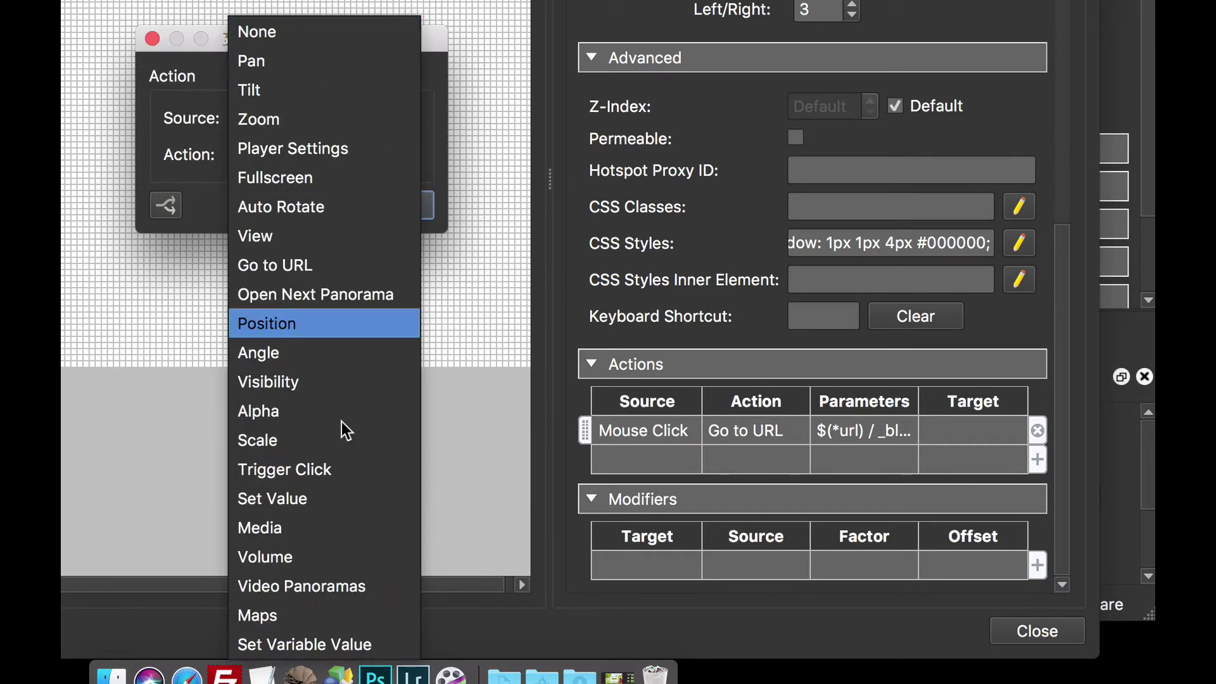
left_click(393, 634)
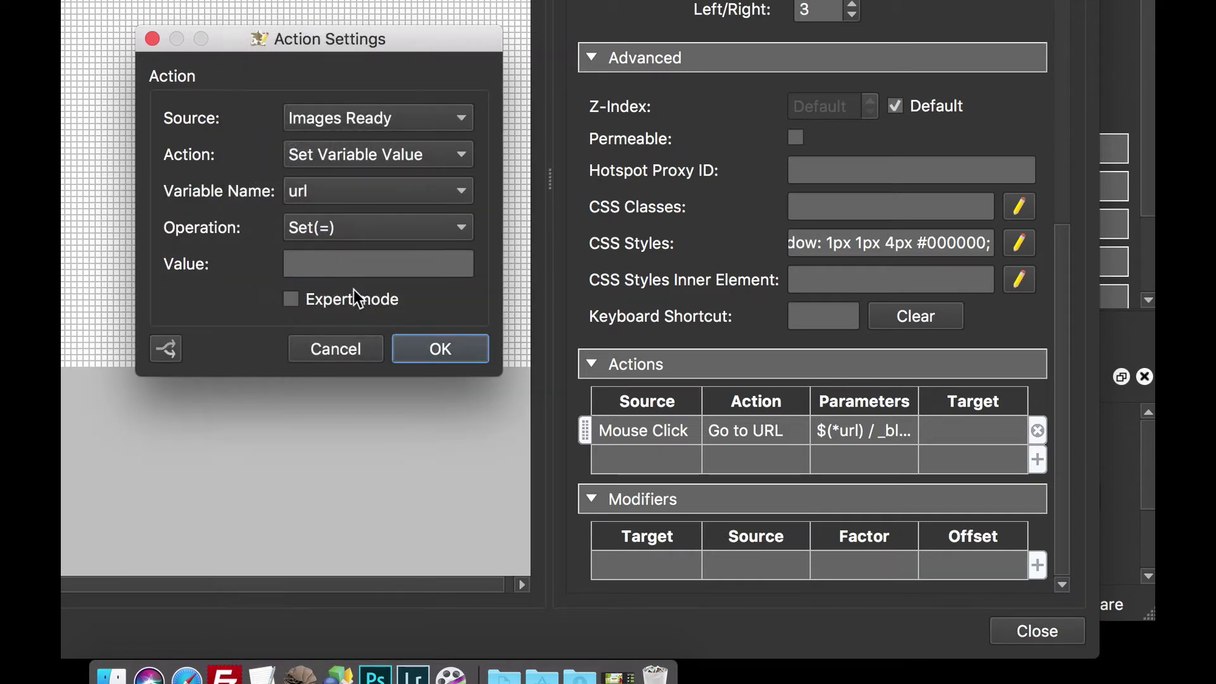
left_click(343, 263)
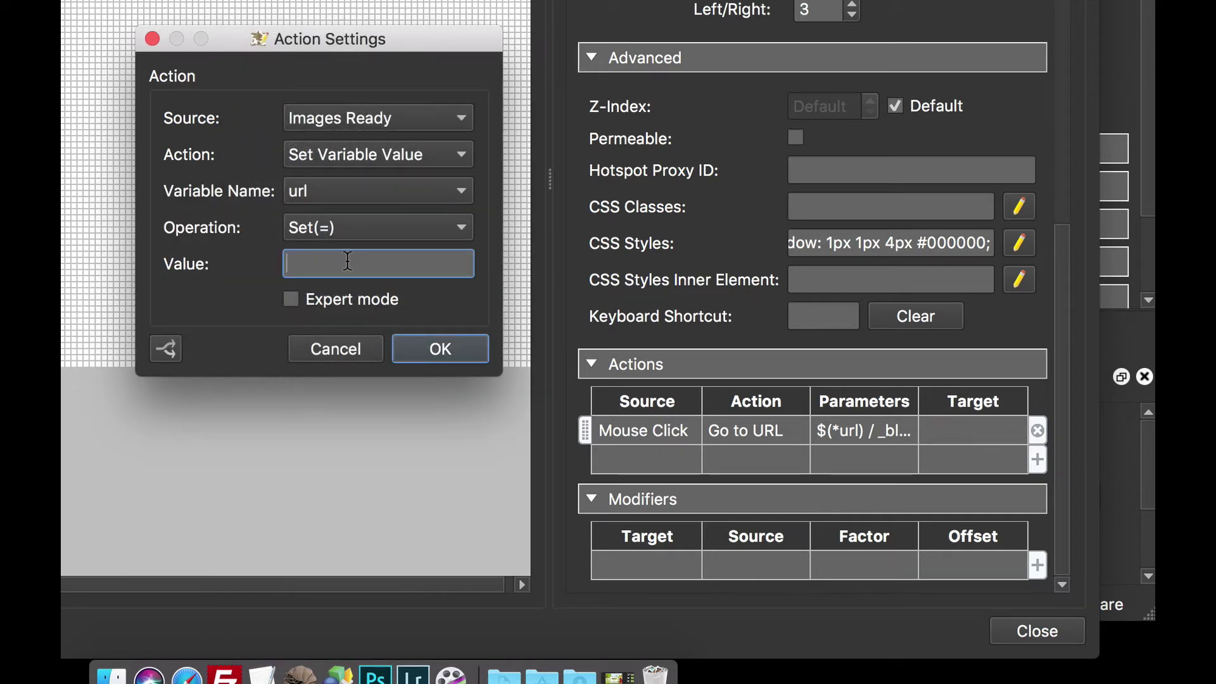
type("http")
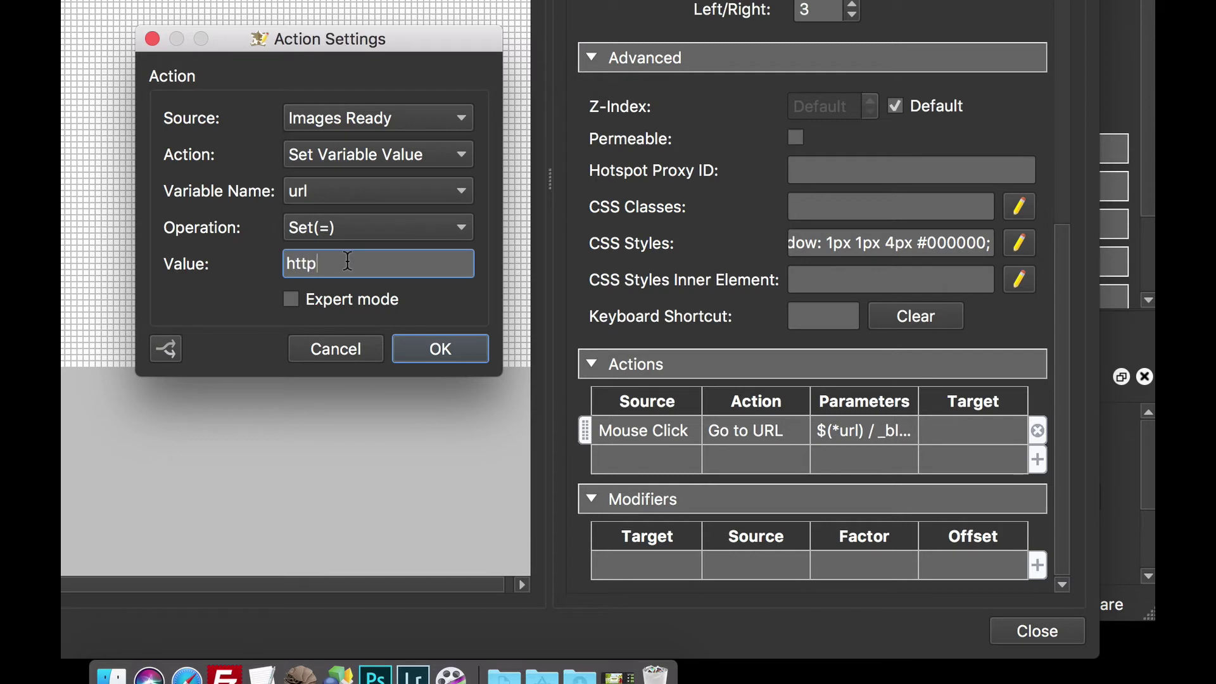
type("s://ggnome.com")
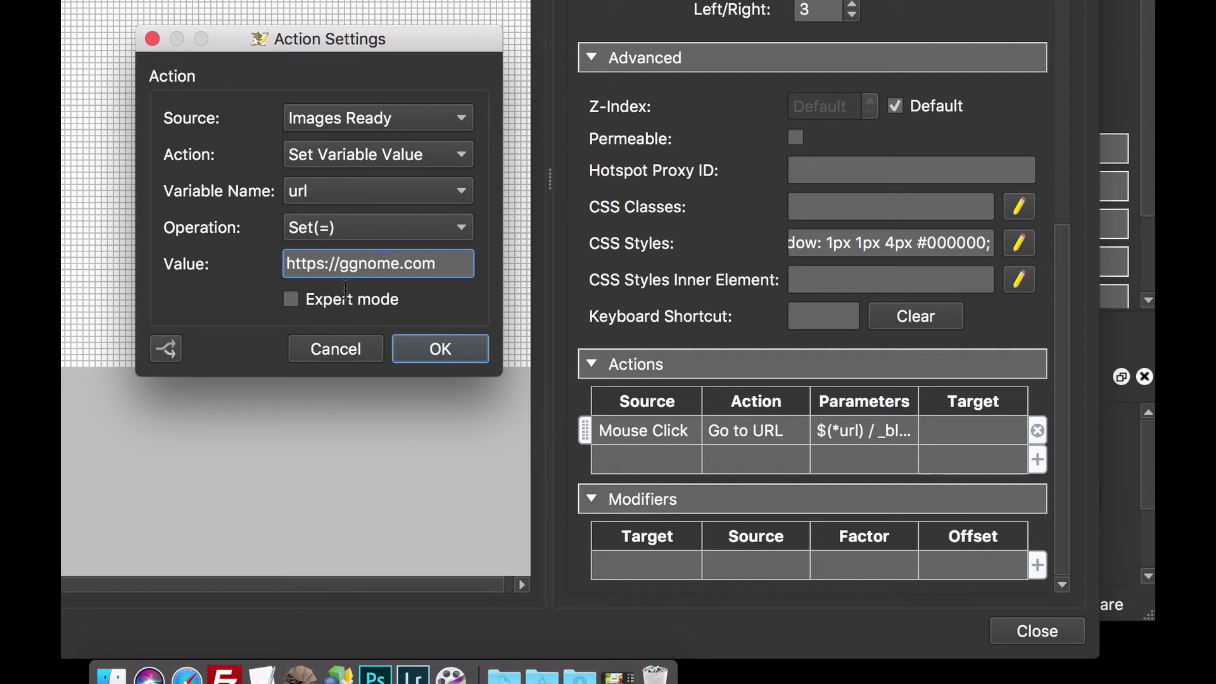
left_click(433, 349)
left_click(660, 468)
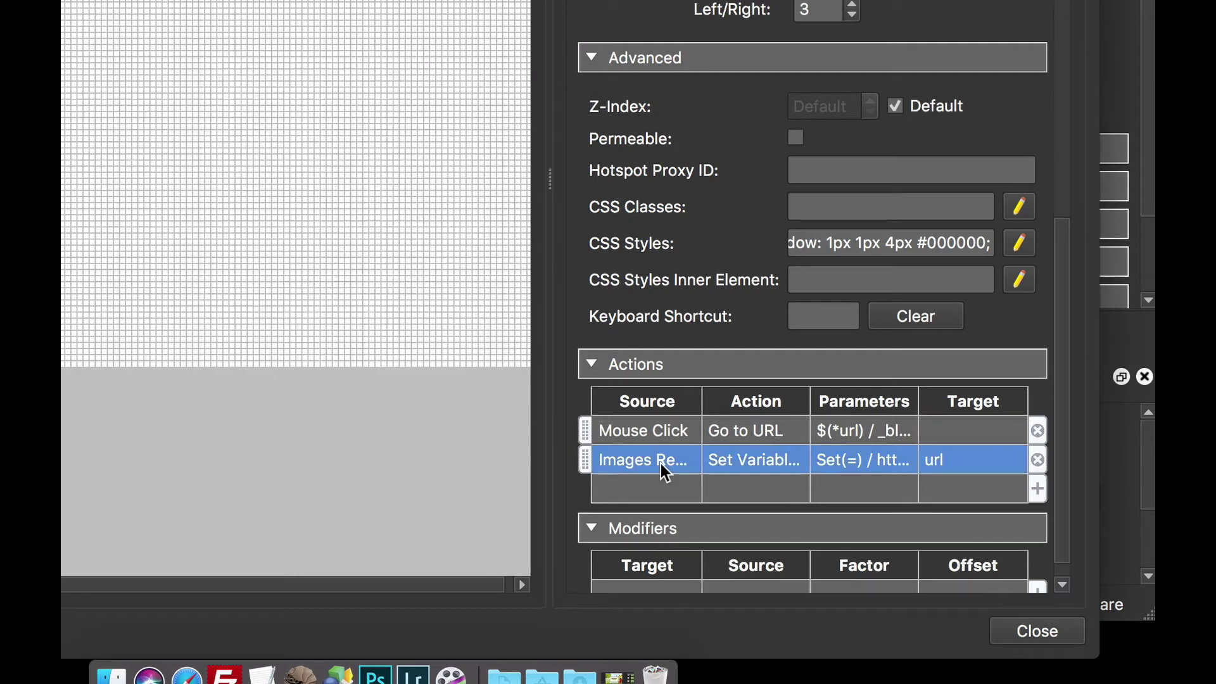
left_click(670, 482)
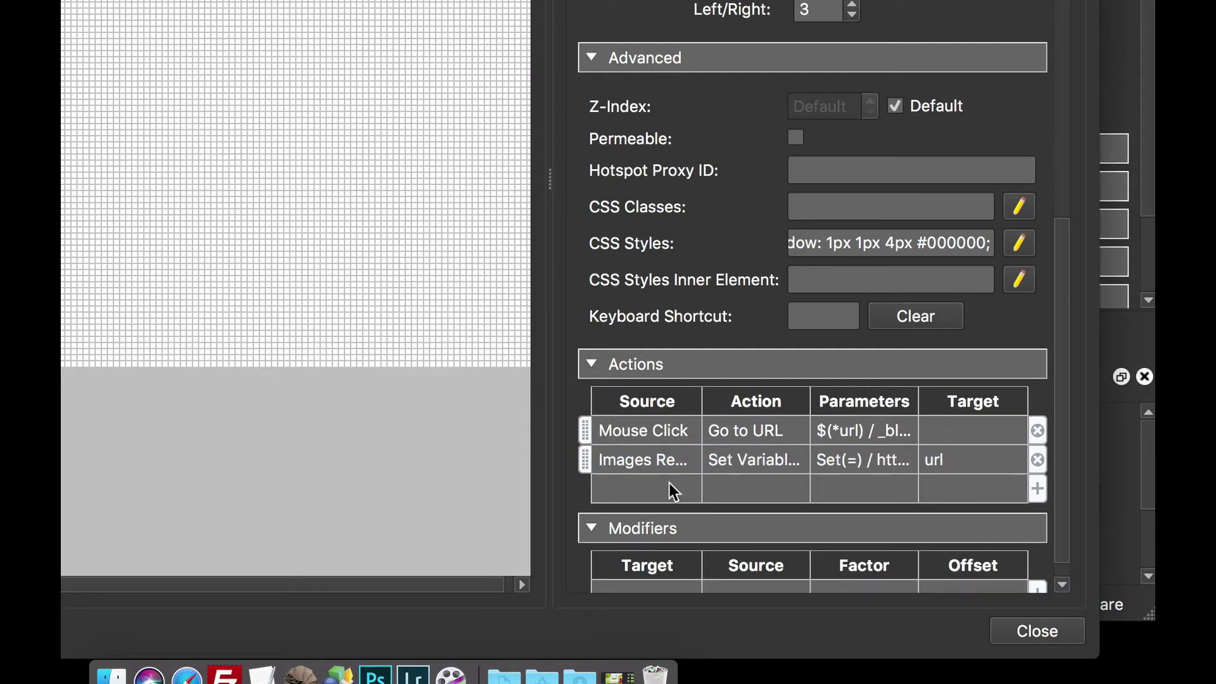
key("super+v")
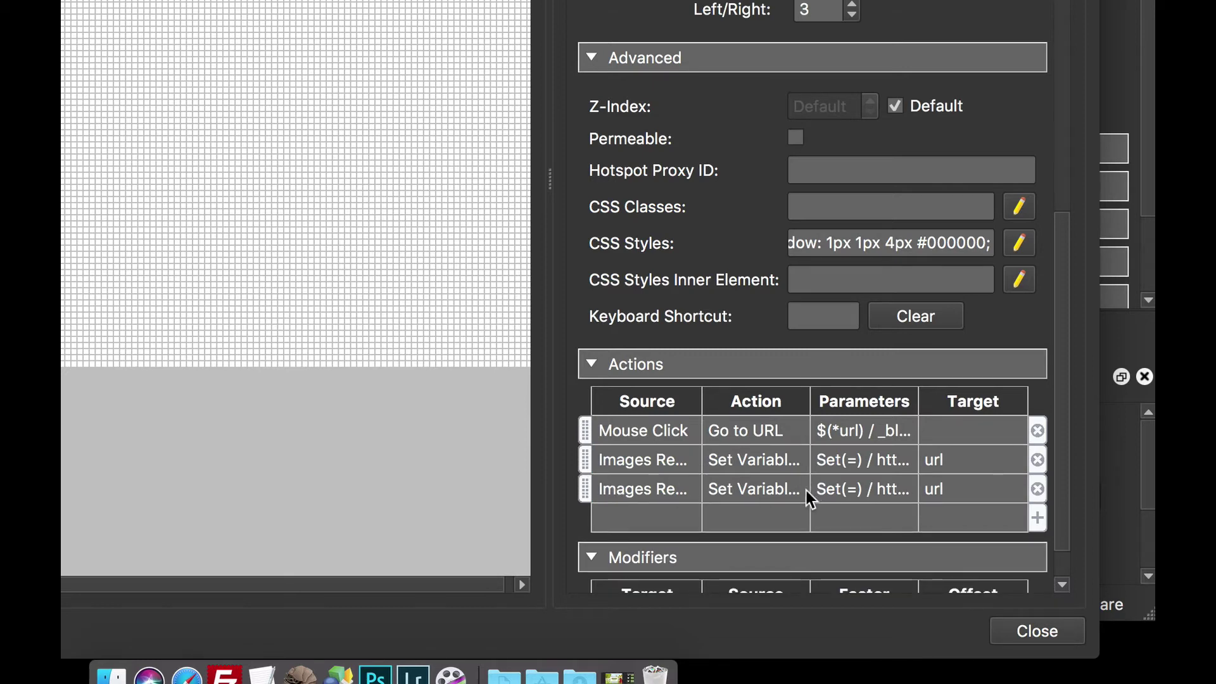
double_click(777, 490)
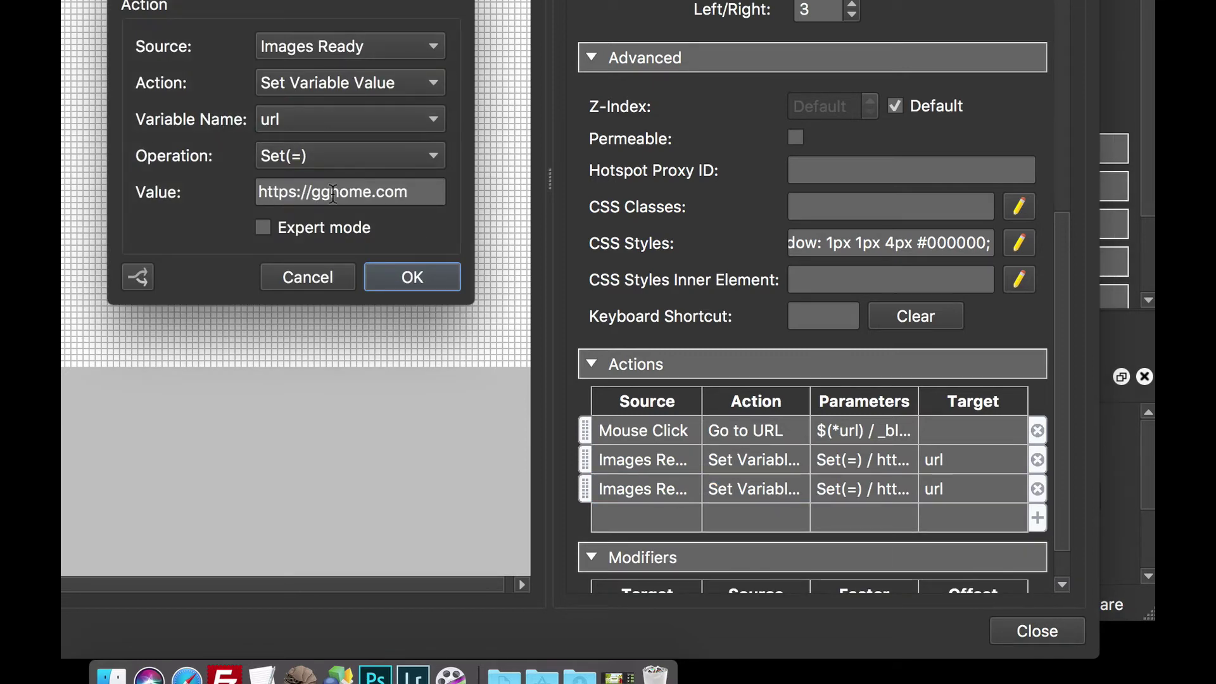
left_click_drag(424, 192, 314, 189)
key("BackSpace")
key("BackSpace")
key("BackSpace")
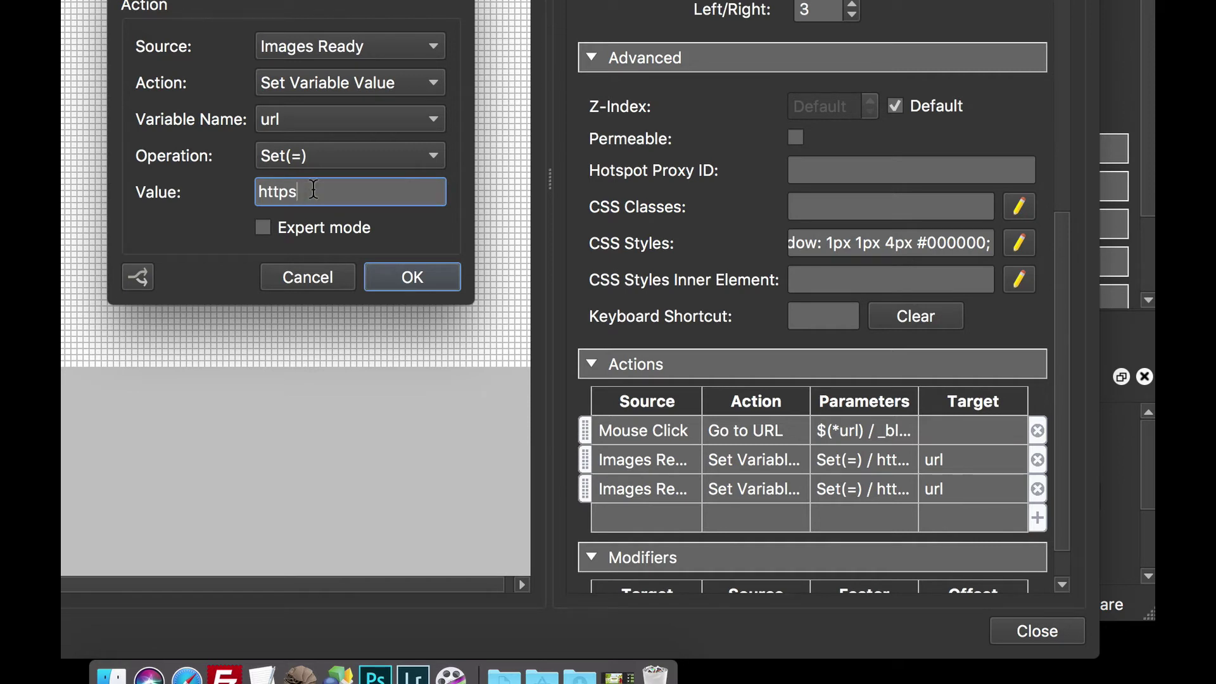
type("://hopki360.co")
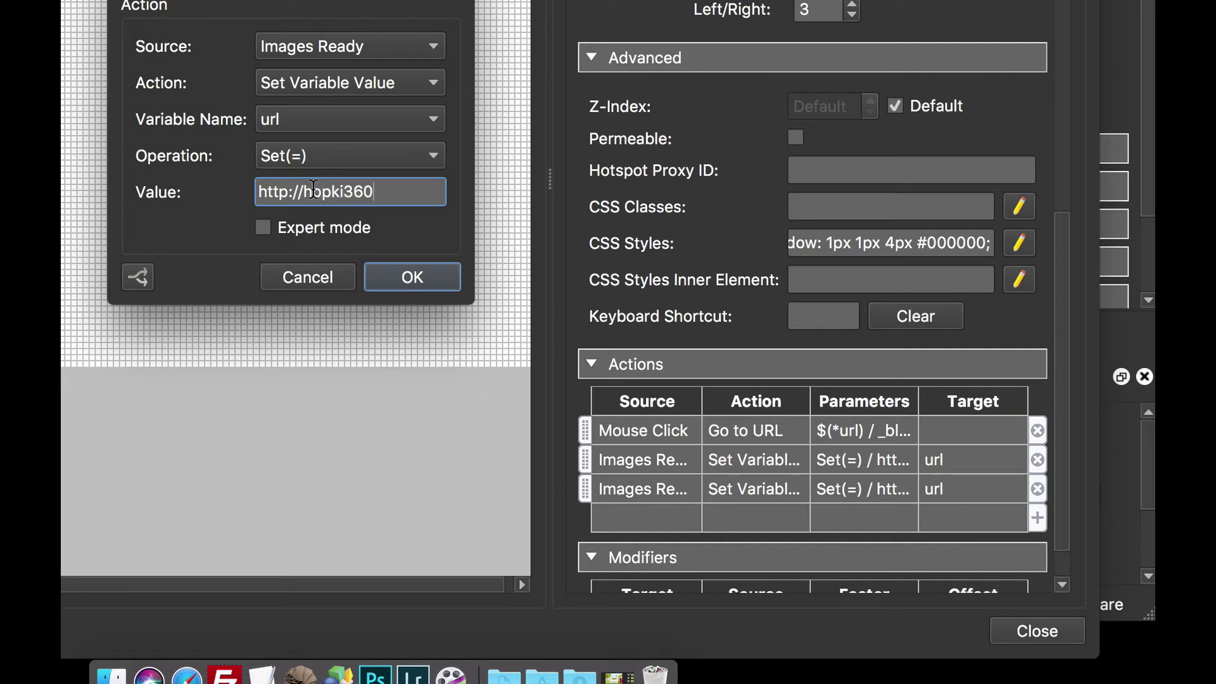
type("m")
left_click(421, 274)
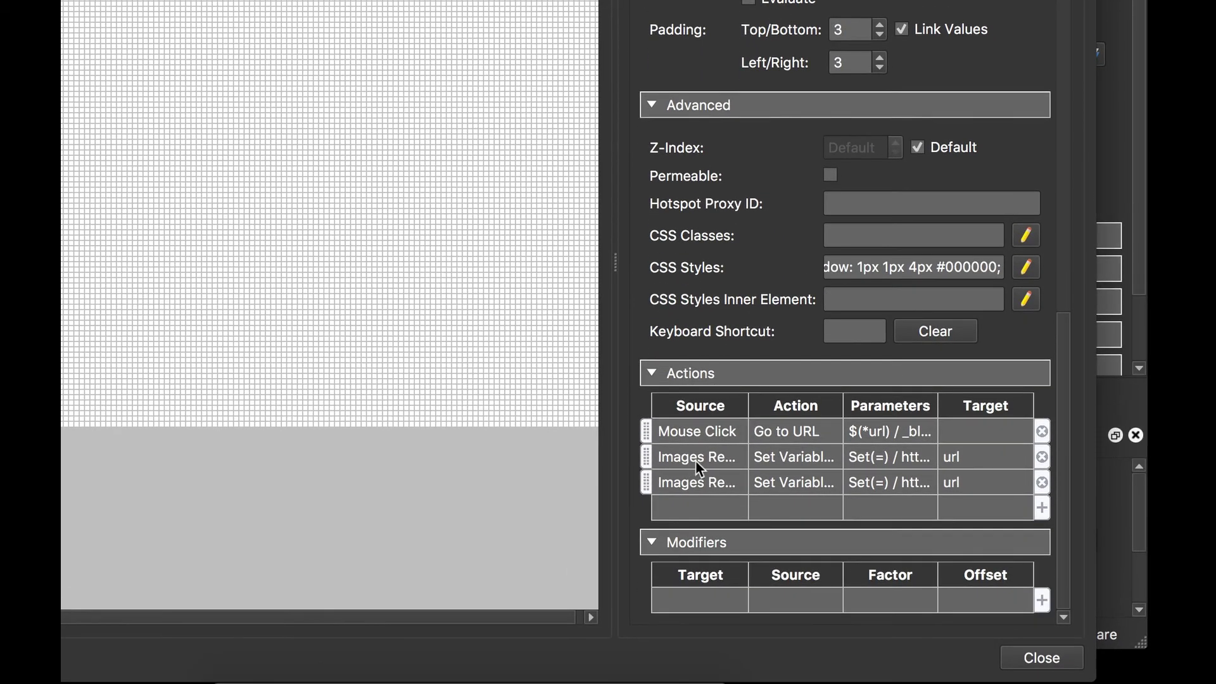
Filter the ggnome.com url action to run only when the node's Tags contain gnome
double_click(702, 458)
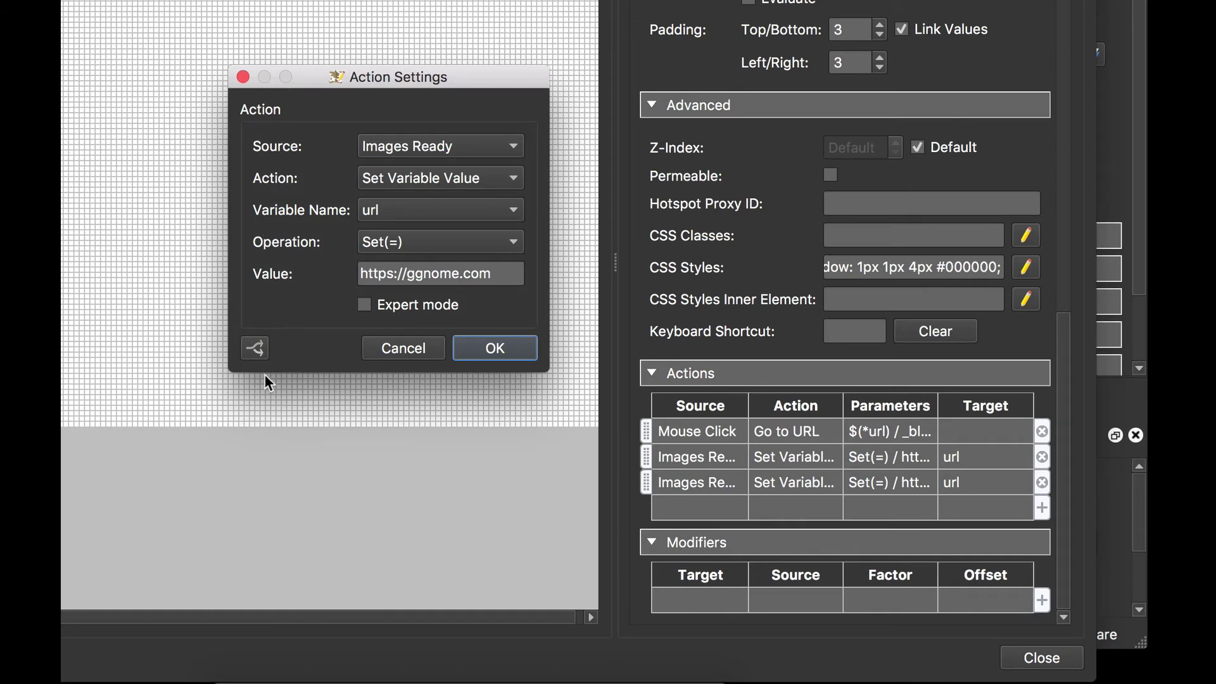
left_click(255, 348)
left_click(264, 190)
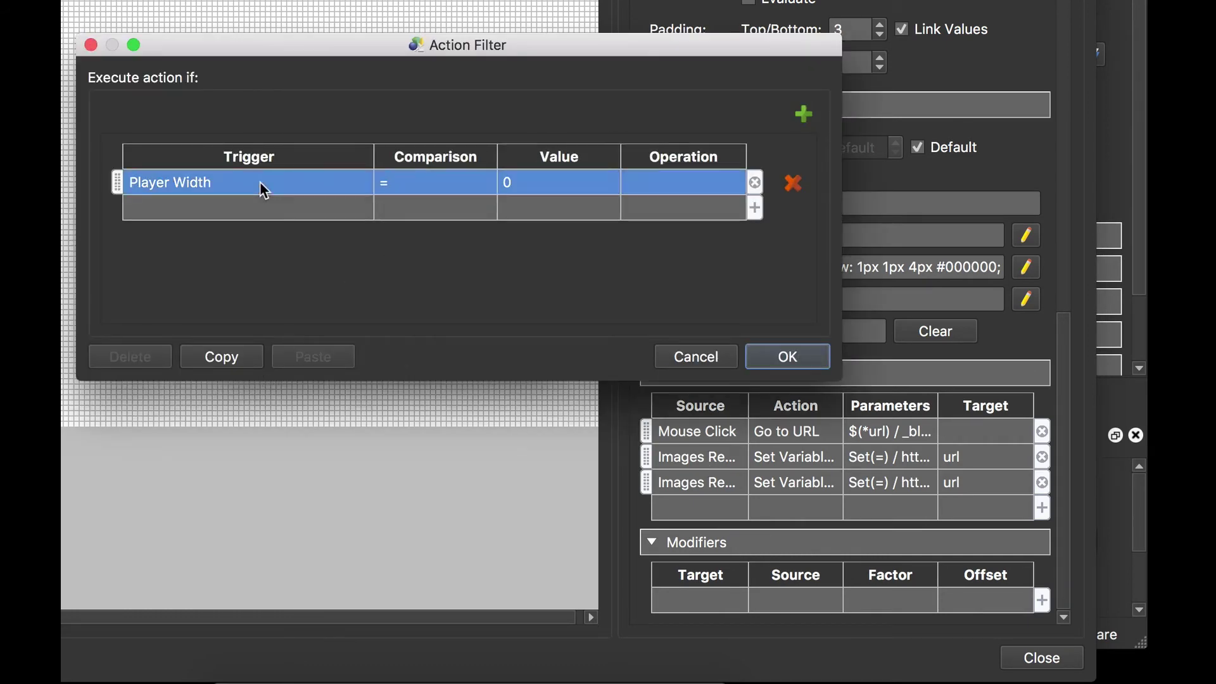
left_click(261, 184)
mouse_move(272, 263)
left_click(438, 321)
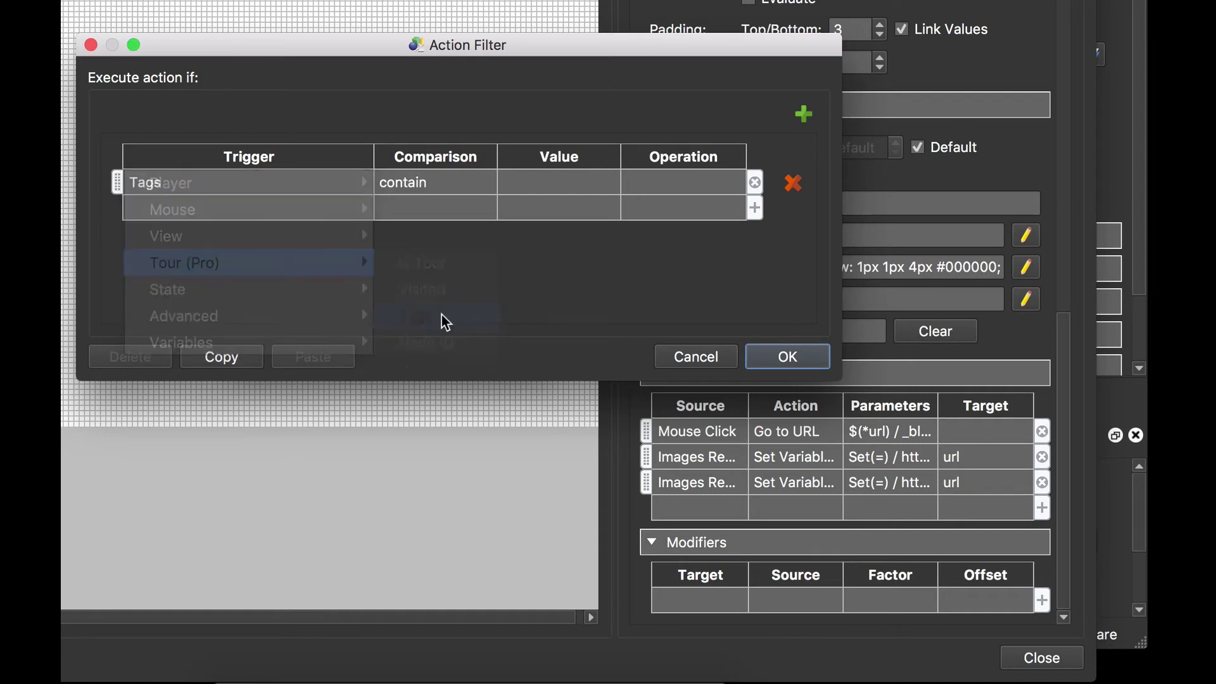
left_click(573, 182)
type("gnome")
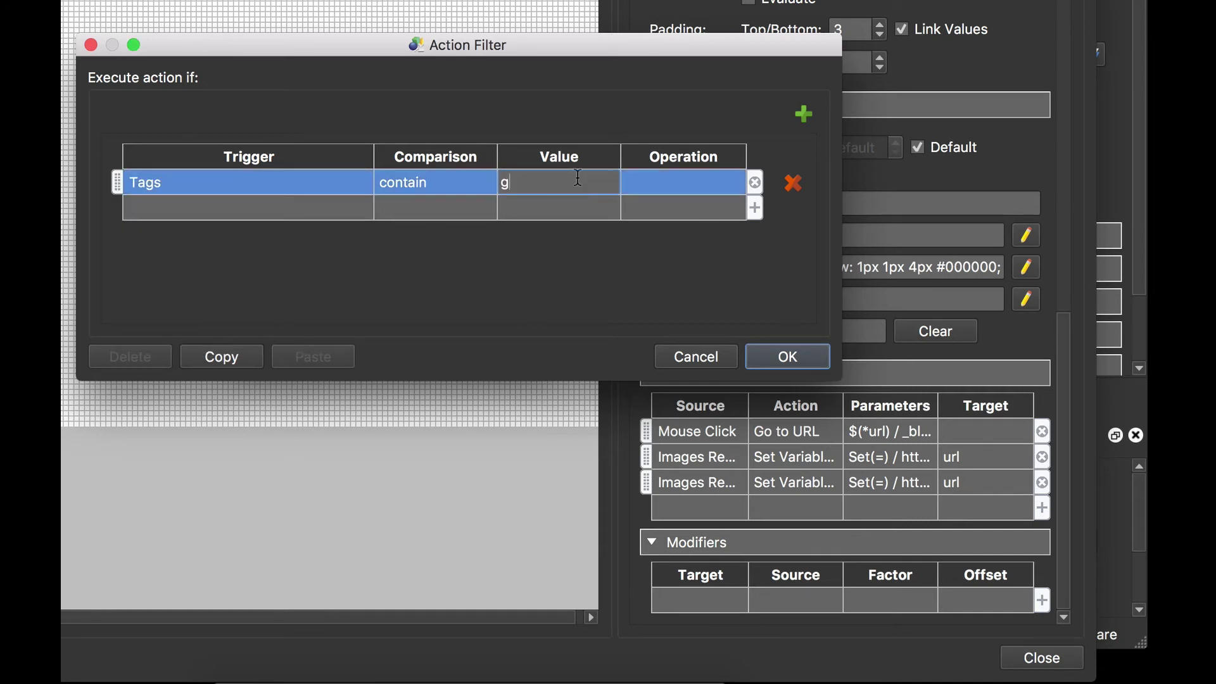
left_click(783, 356)
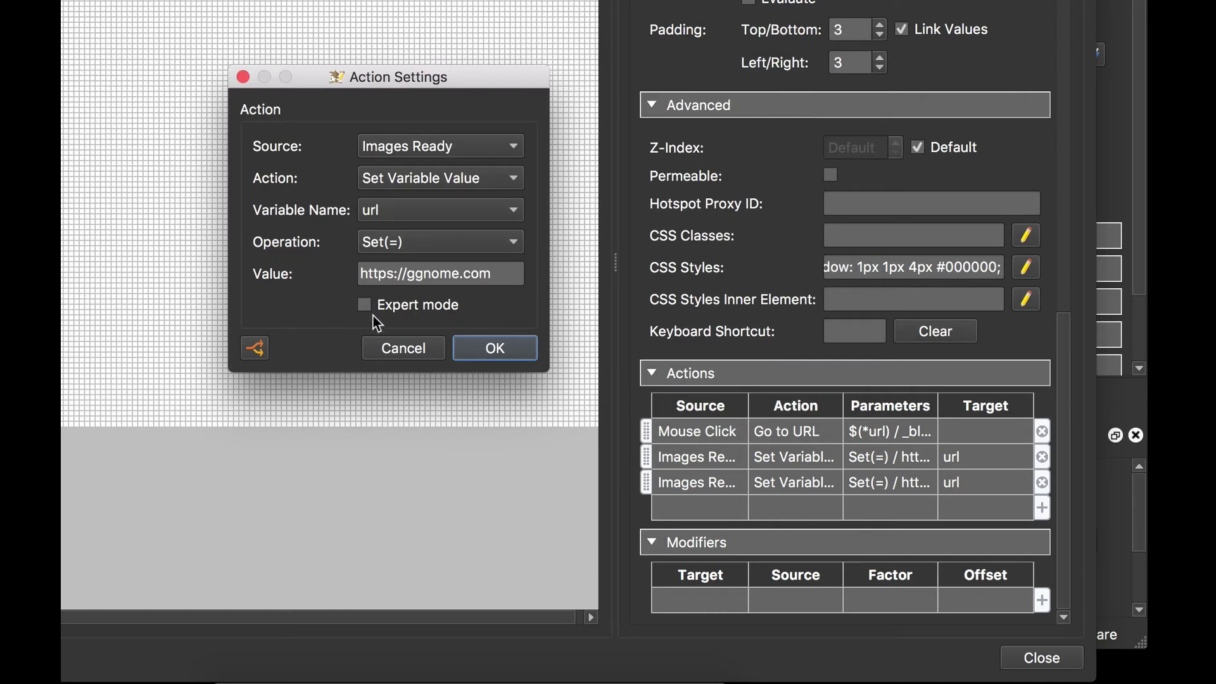
left_click(513, 360)
Filter the hopki360.com url action to run only when the node's Tags contain hopki
double_click(698, 483)
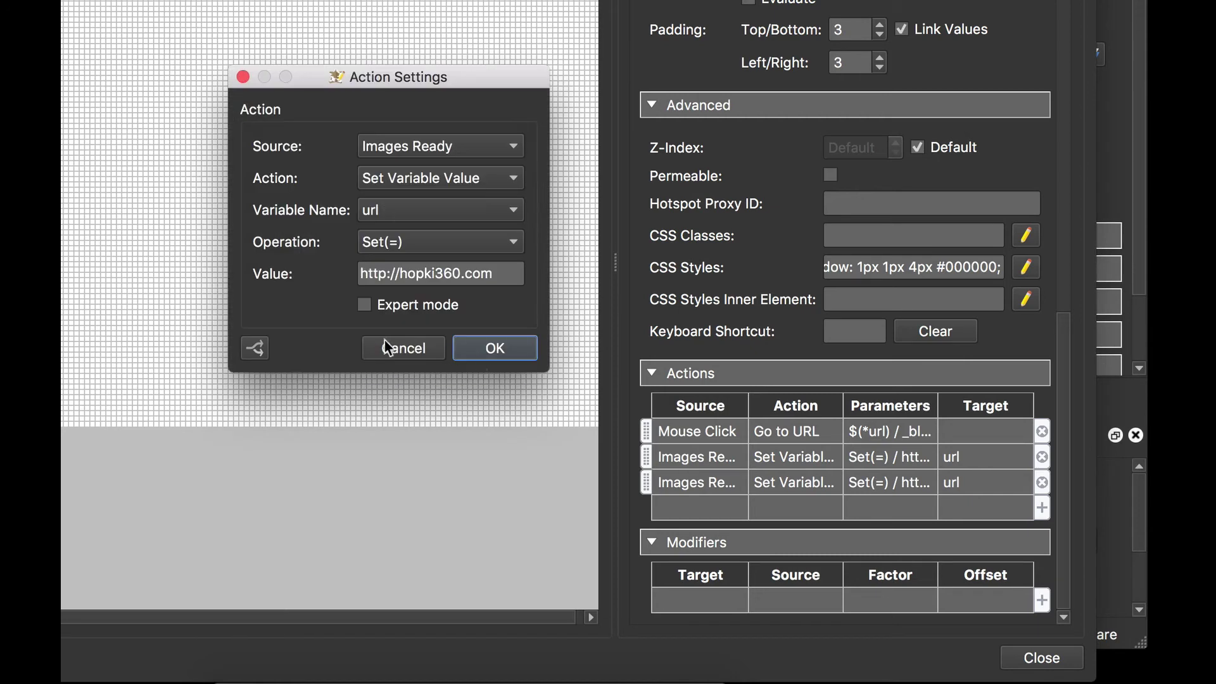
left_click(255, 348)
left_click(254, 190)
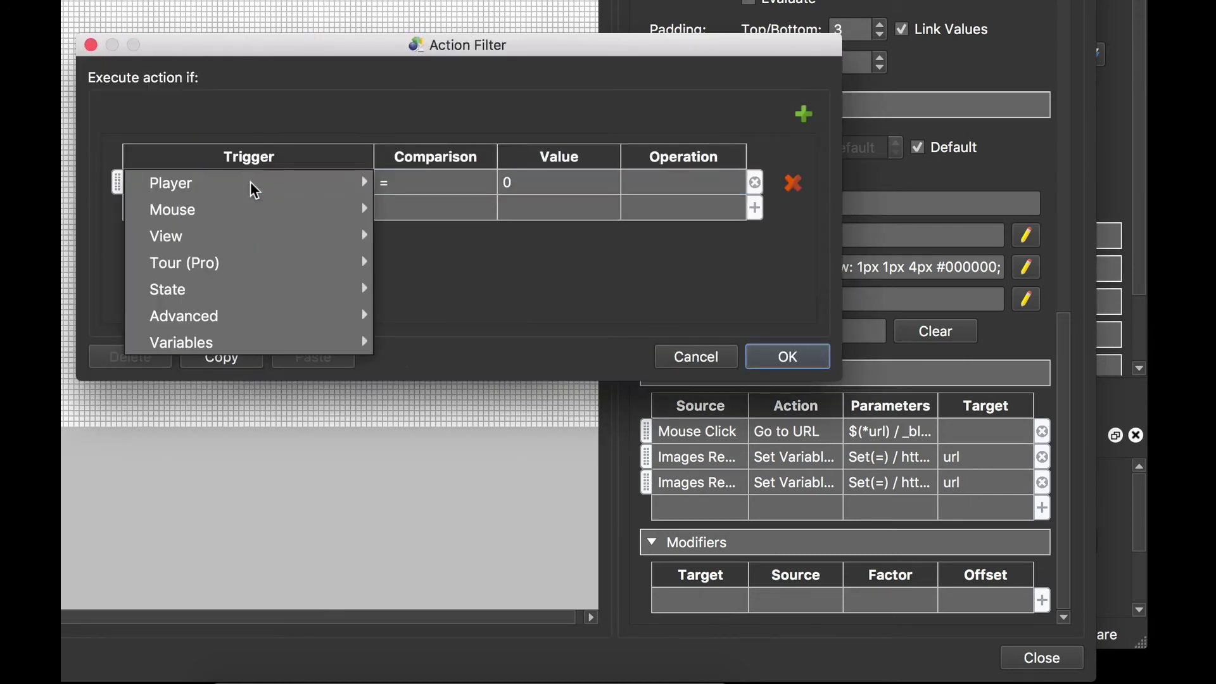
mouse_move(252, 262)
left_click(479, 315)
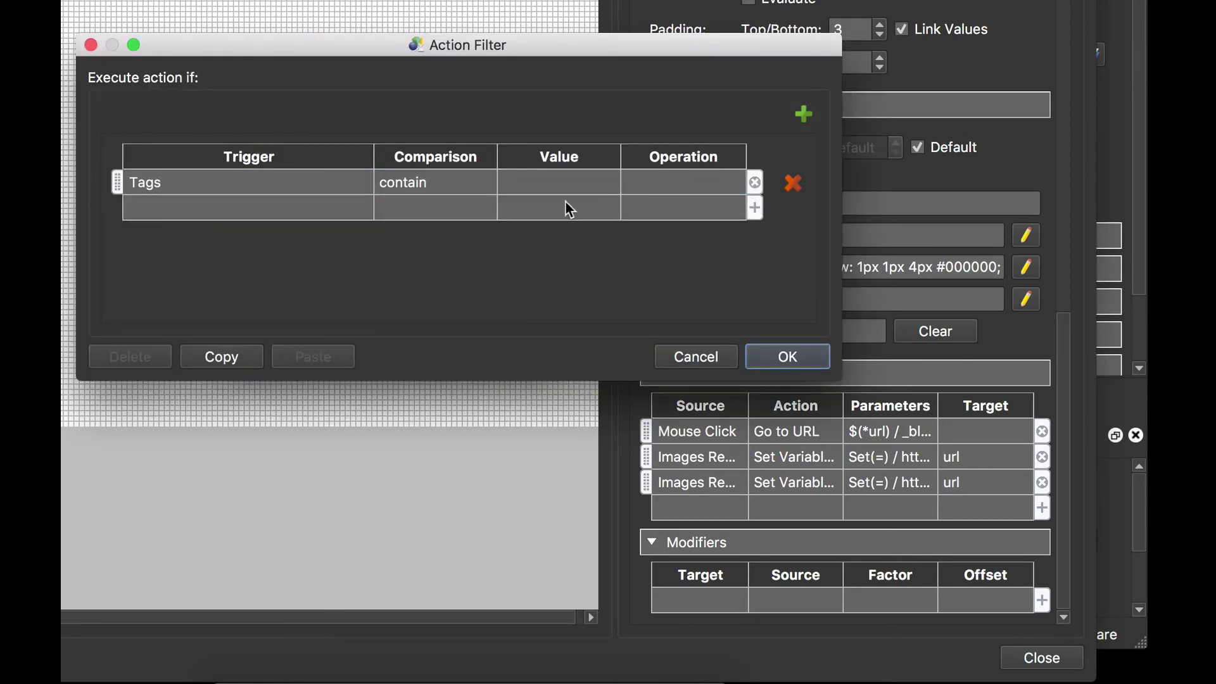
left_click(553, 181)
type("hopki")
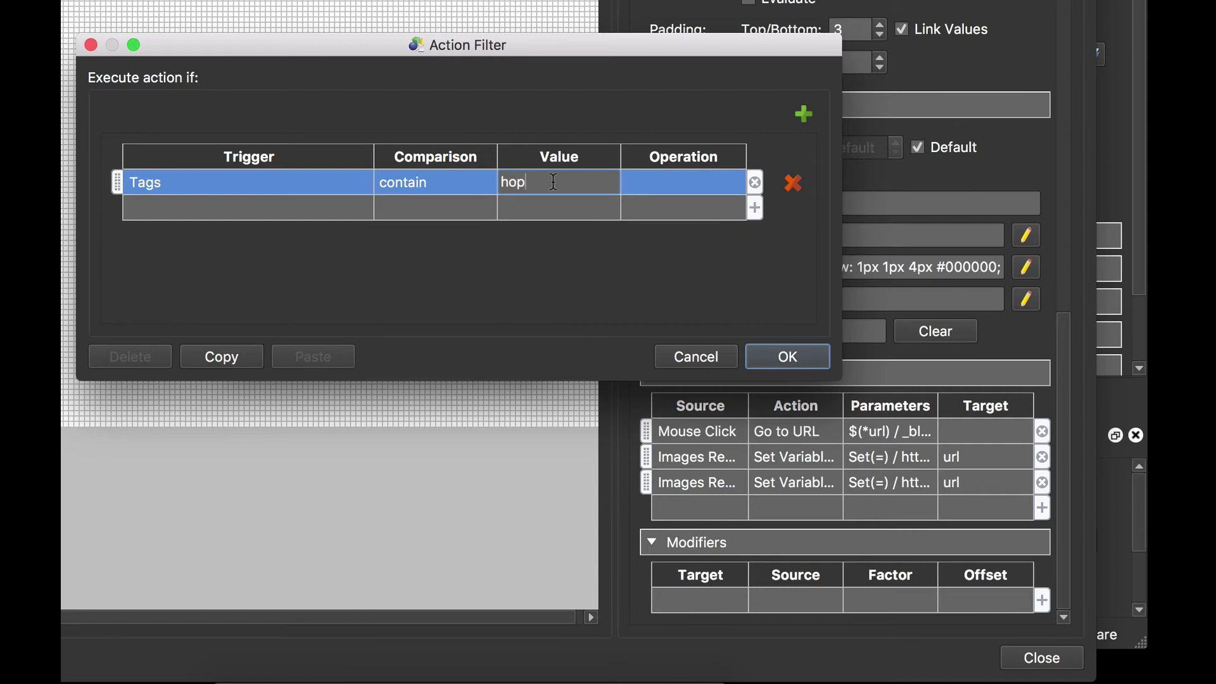
left_click(801, 355)
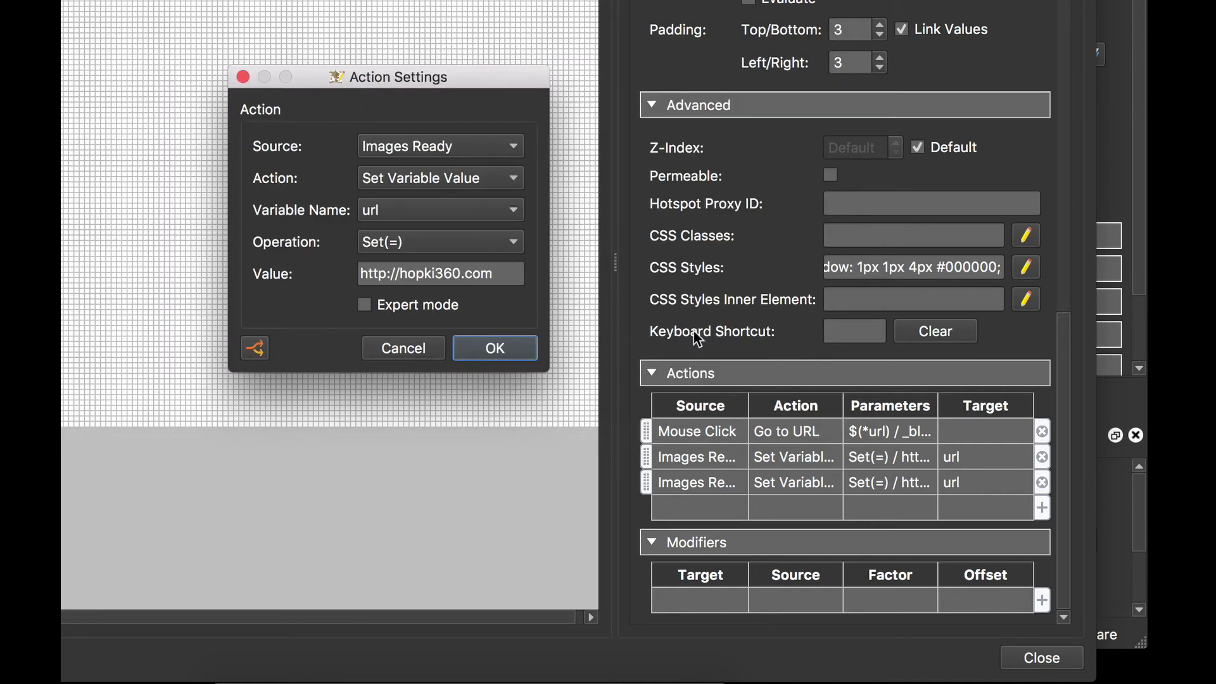
left_click(495, 348)
Save the skin changes and regenerate the HTML5 tour output, overwriting pano.xml
left_click(1038, 654)
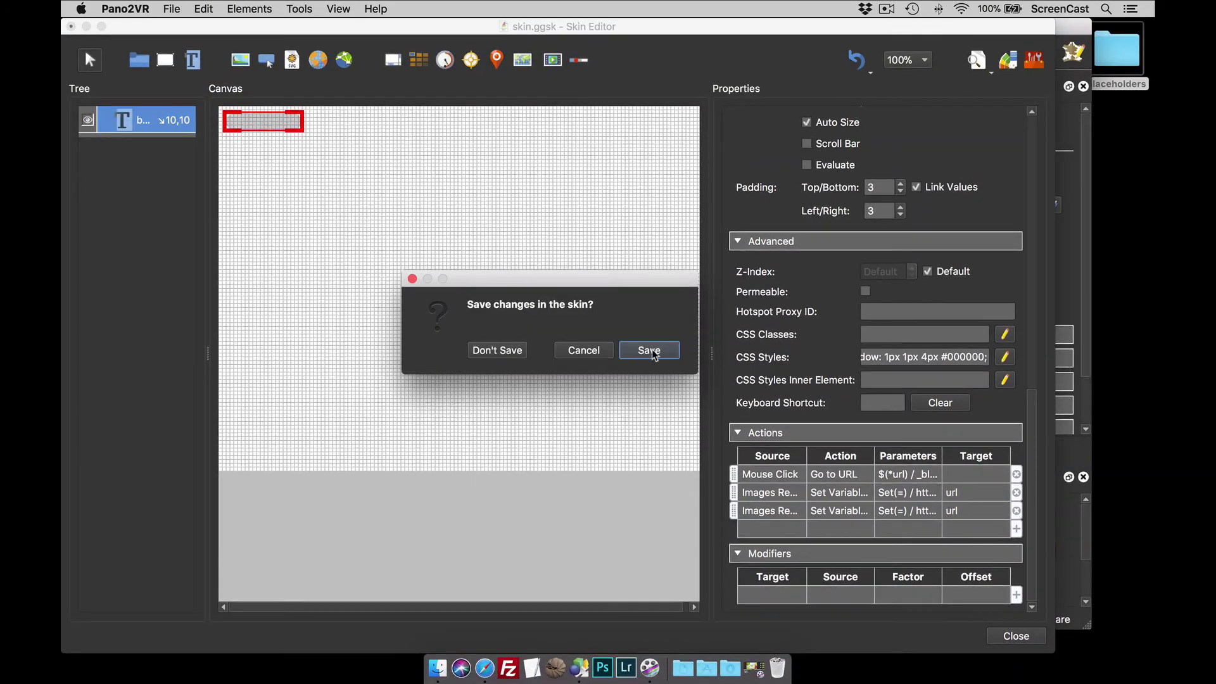
left_click(541, 263)
left_click(883, 286)
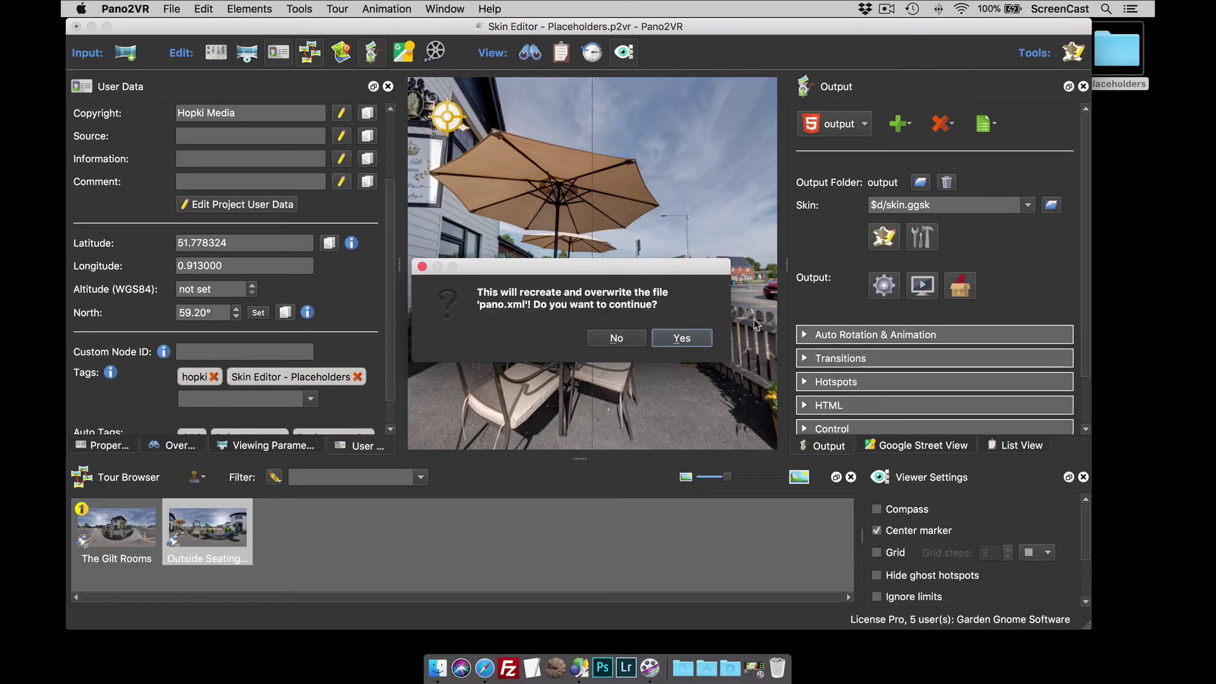
left_click(689, 340)
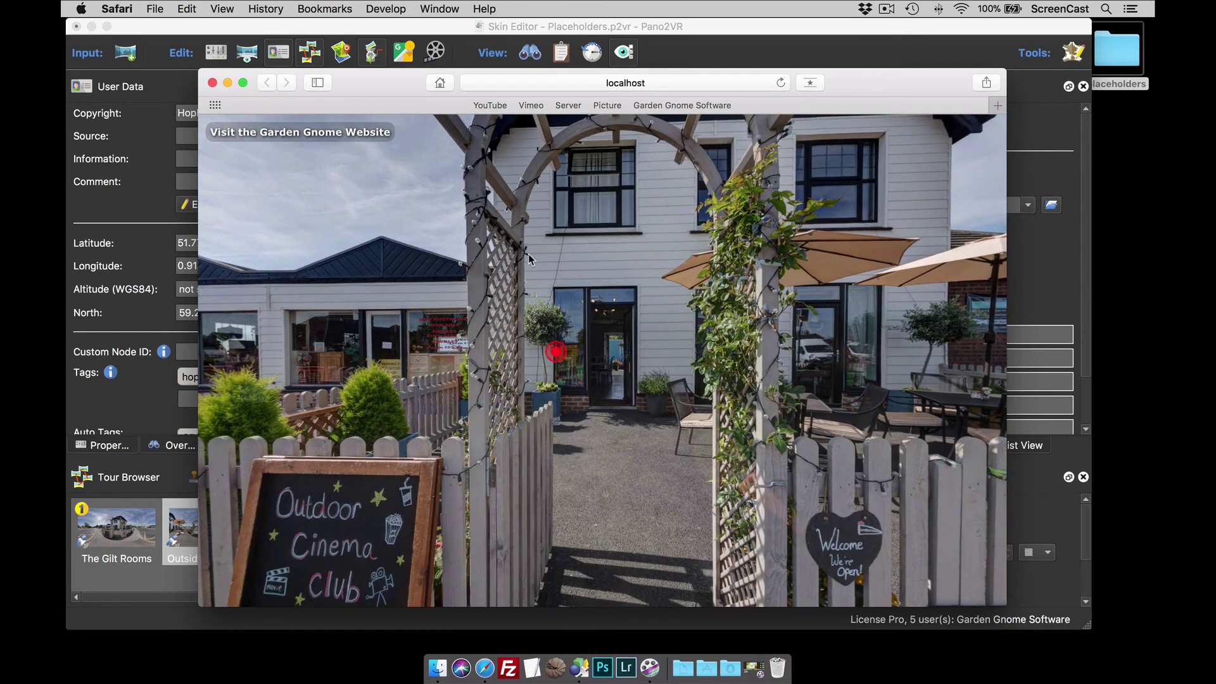
In Safari, test the button: hopkimedia.co.uk from one panorama, ggnome.com from the road-view panorama
left_click(556, 350)
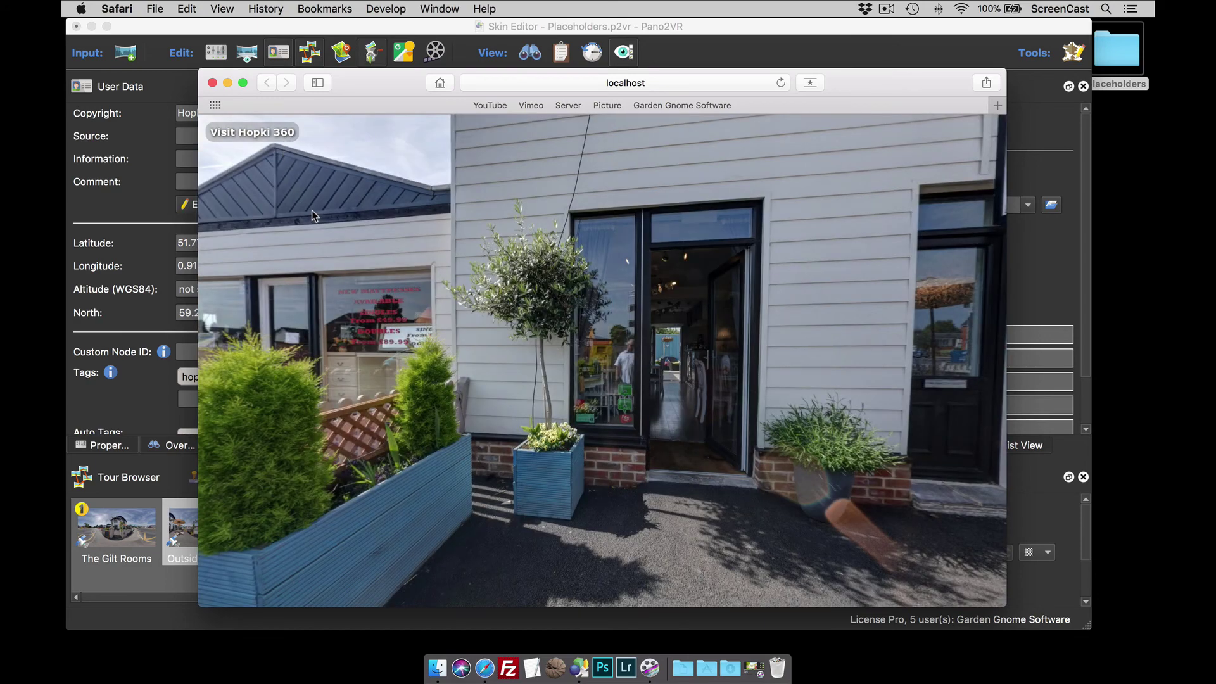
left_click(285, 134)
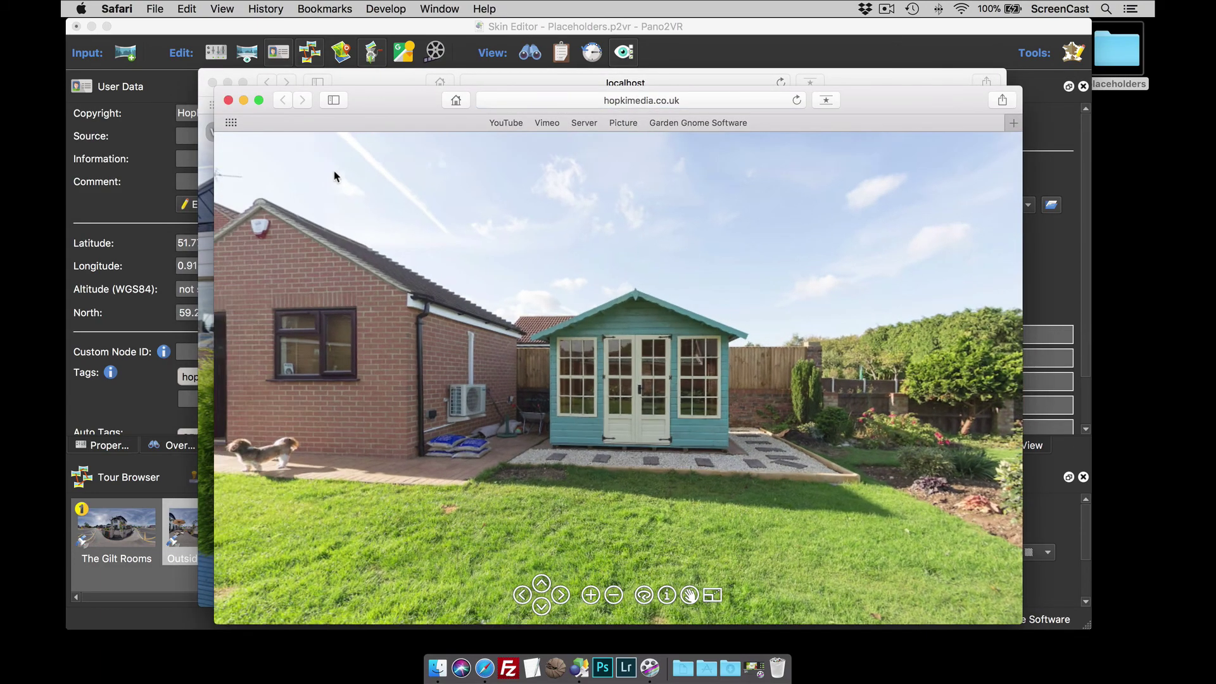
left_click(228, 100)
left_click_drag(291, 241, 443, 317)
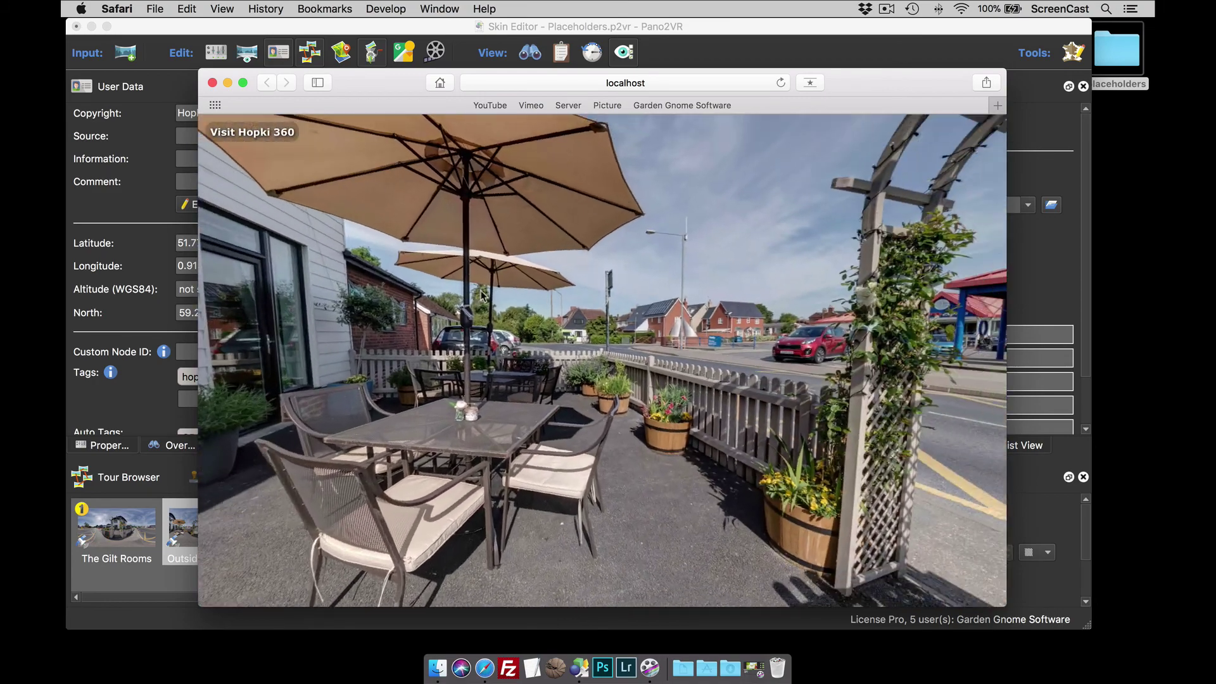
left_click(445, 324)
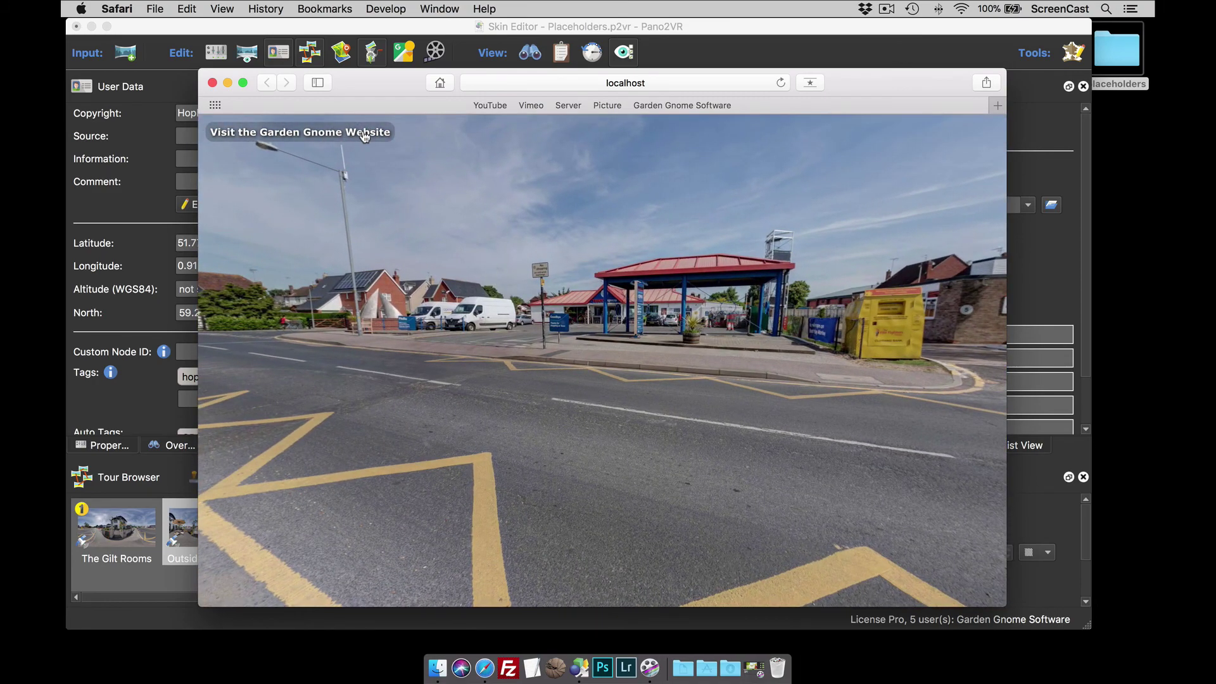
left_click(365, 136)
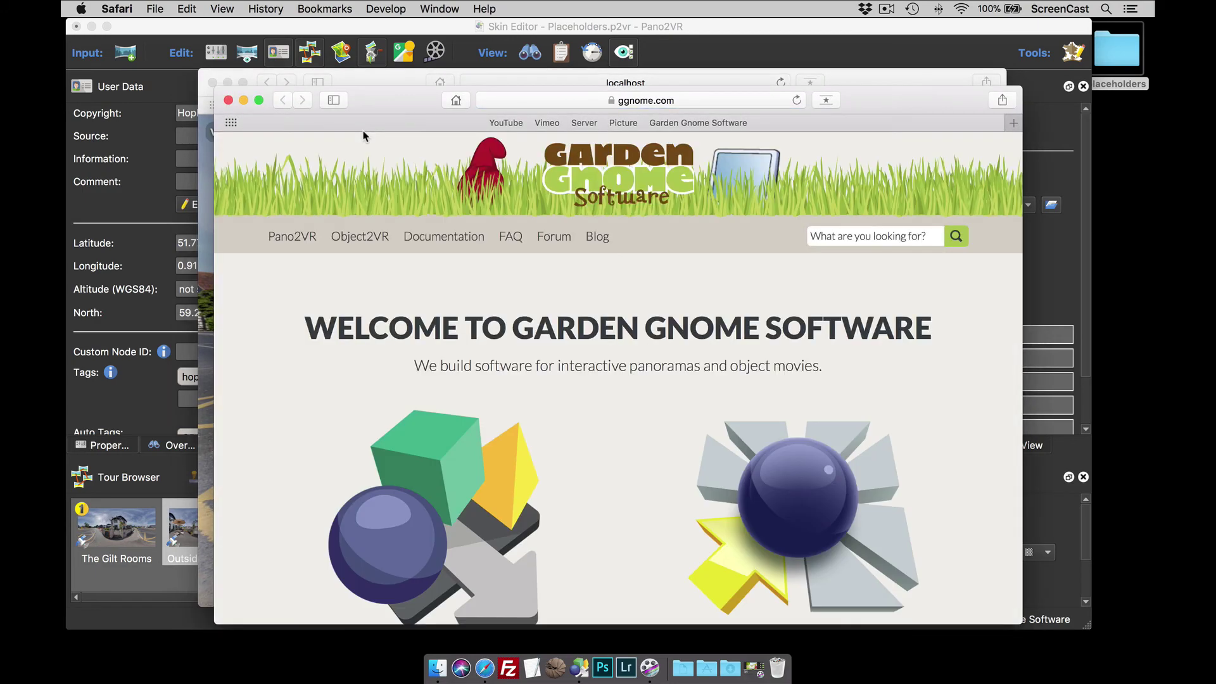